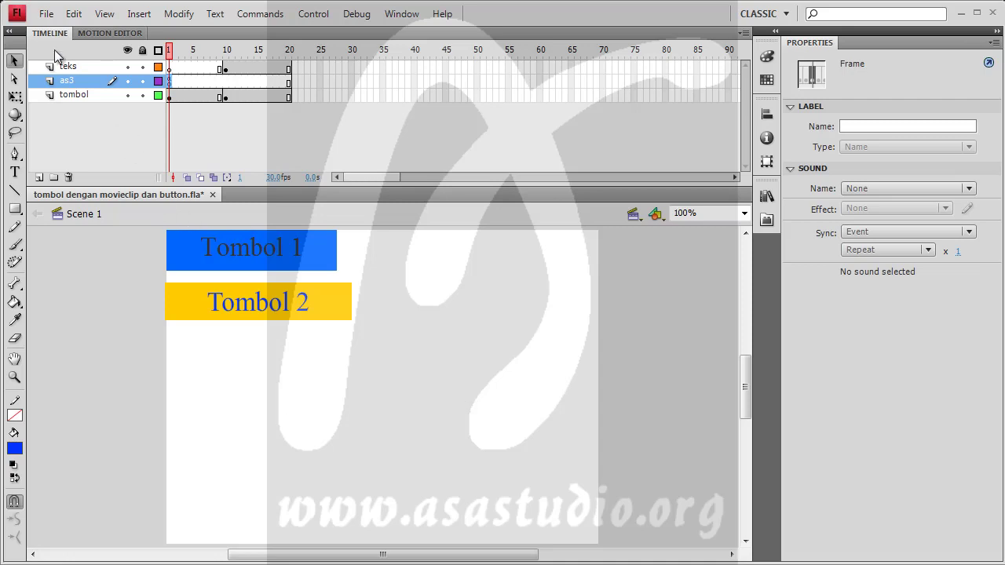
# Step: Create a new Flash File (ActionScript 3.0) document
pyautogui.click(47, 14)
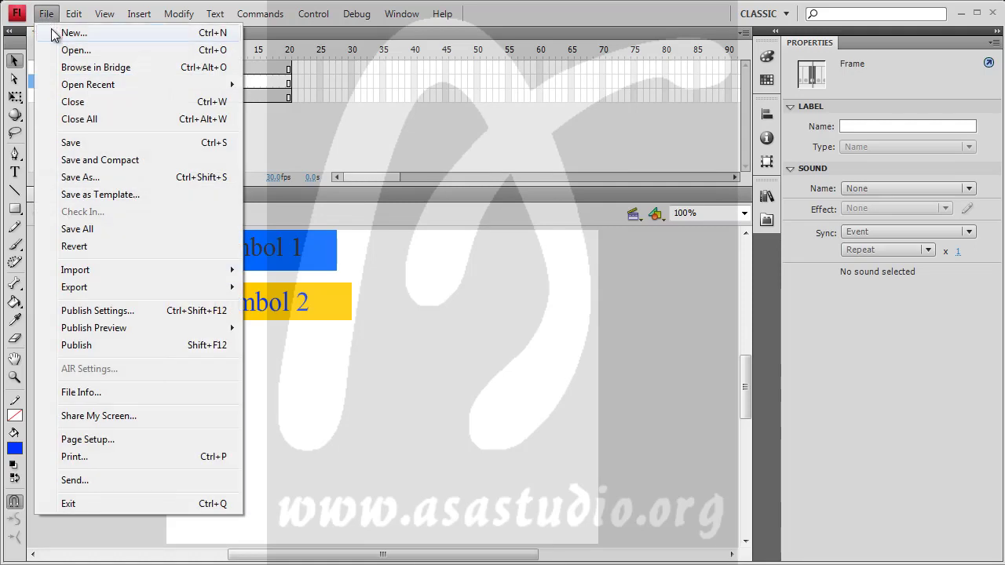
pyautogui.click(51, 33)
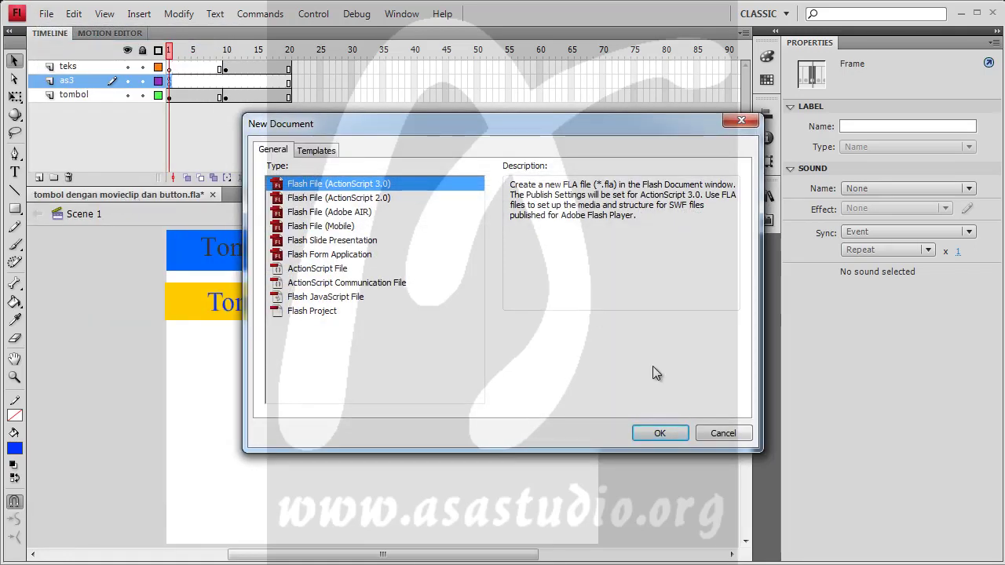
pyautogui.click(660, 433)
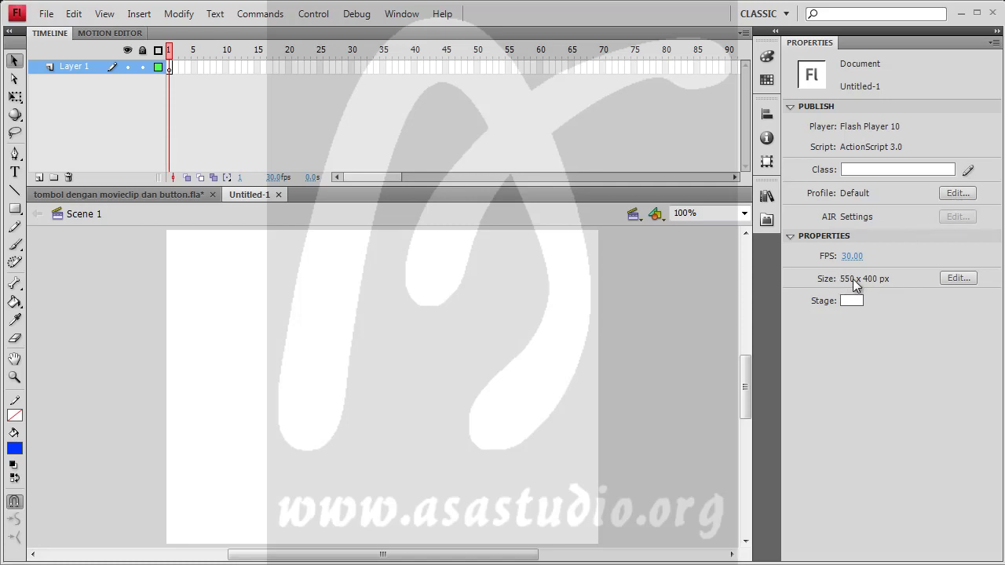
# Step: Set the document's width to 640 px and its background color to grey
pyautogui.click(957, 279)
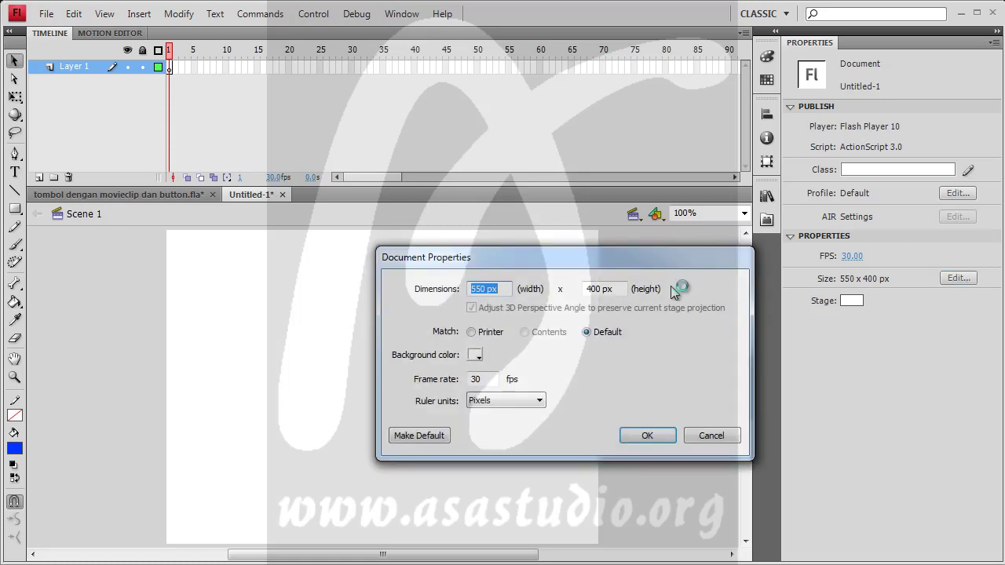
pyautogui.click(481, 290)
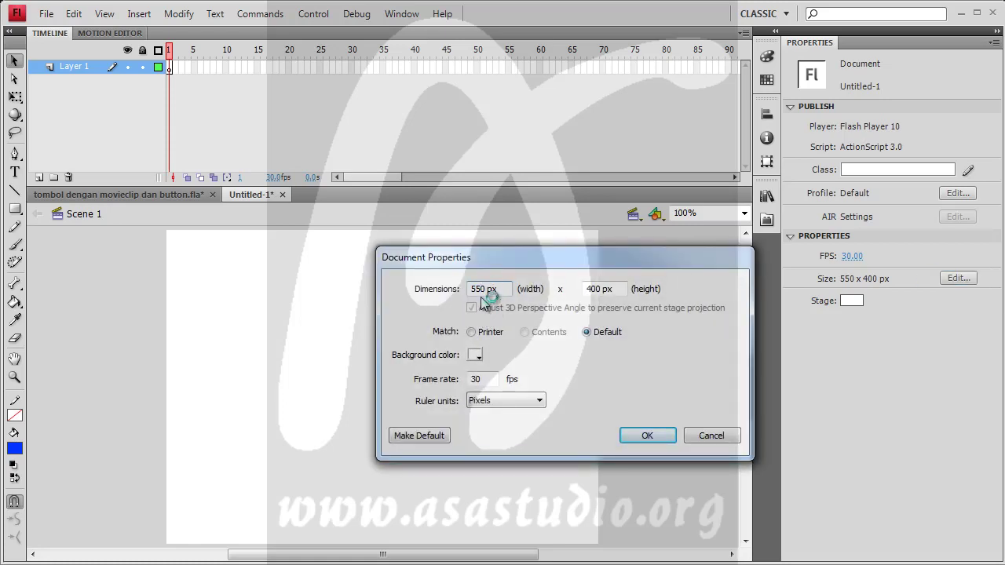
pyautogui.moveTo(481, 289); pyautogui.dragTo(460, 290)
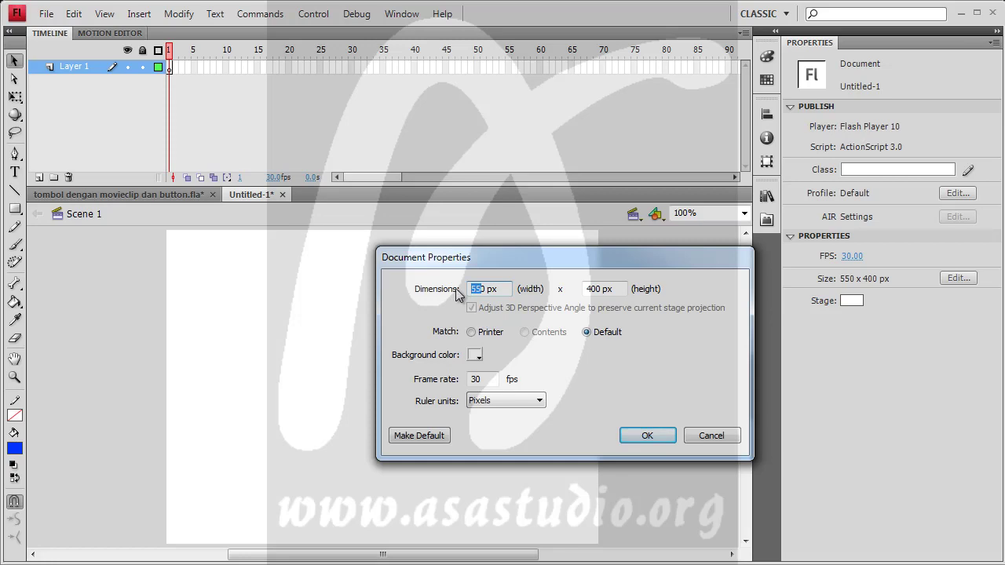
pyautogui.write('64')
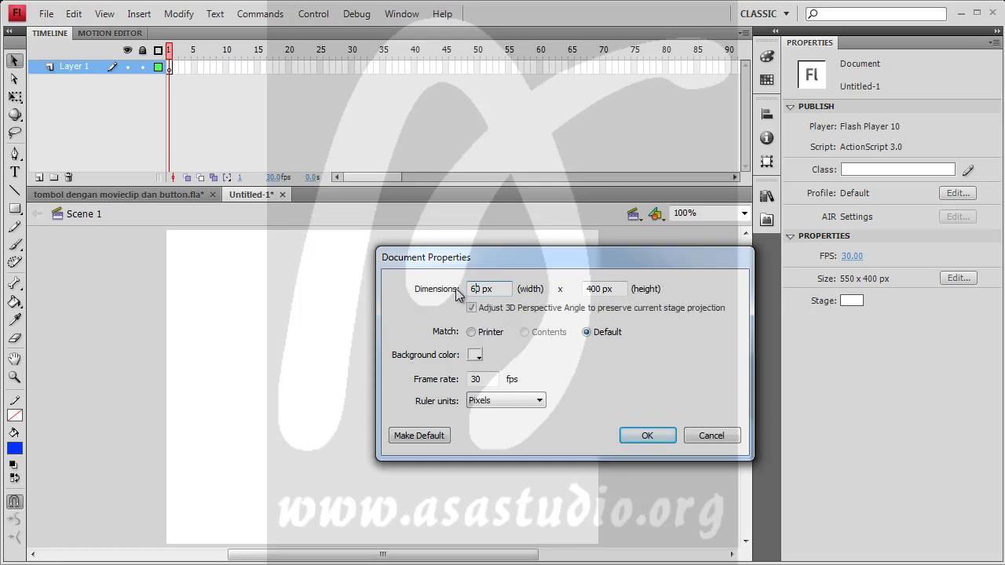
pyautogui.click(593, 289)
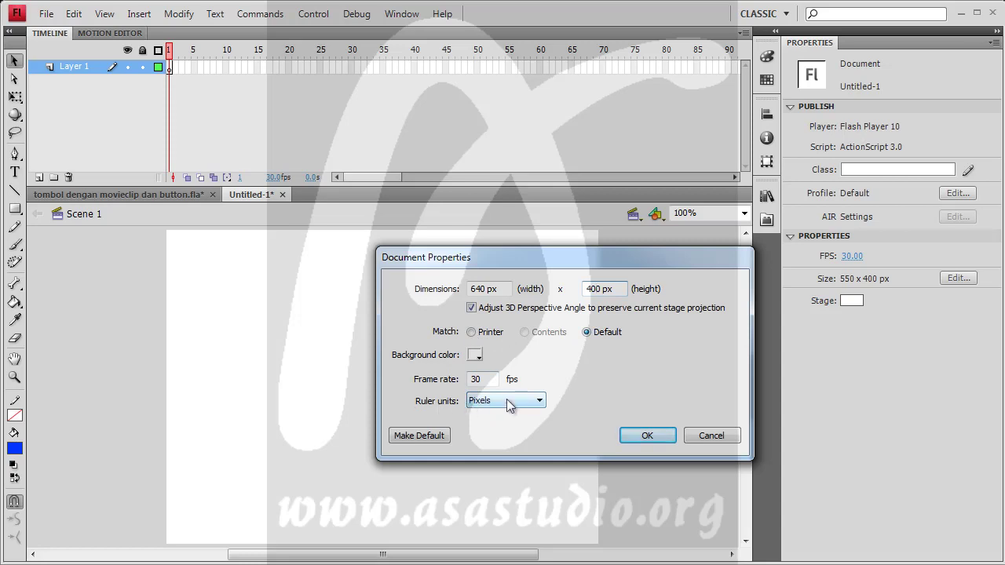
pyautogui.click(476, 355)
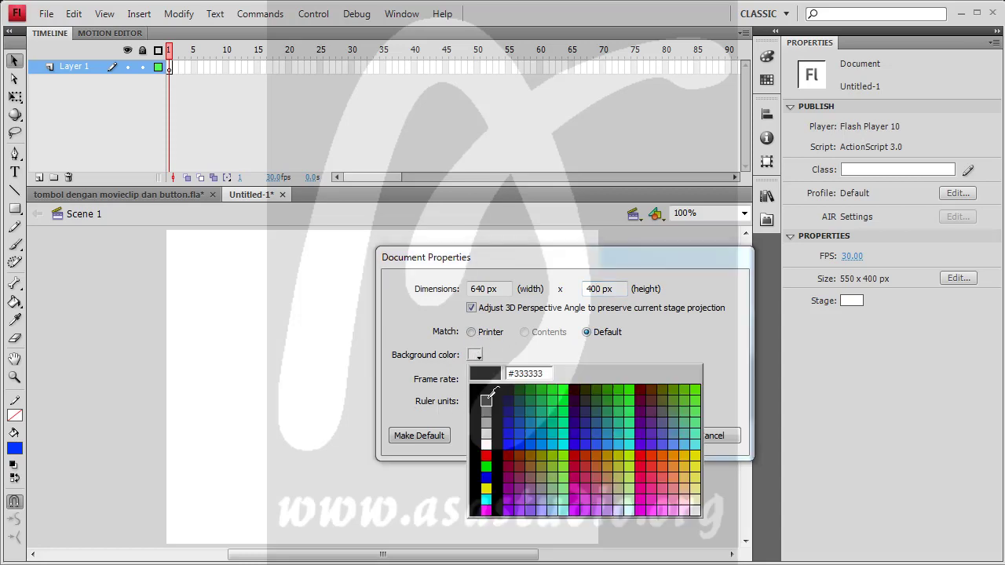
pyautogui.click(488, 430)
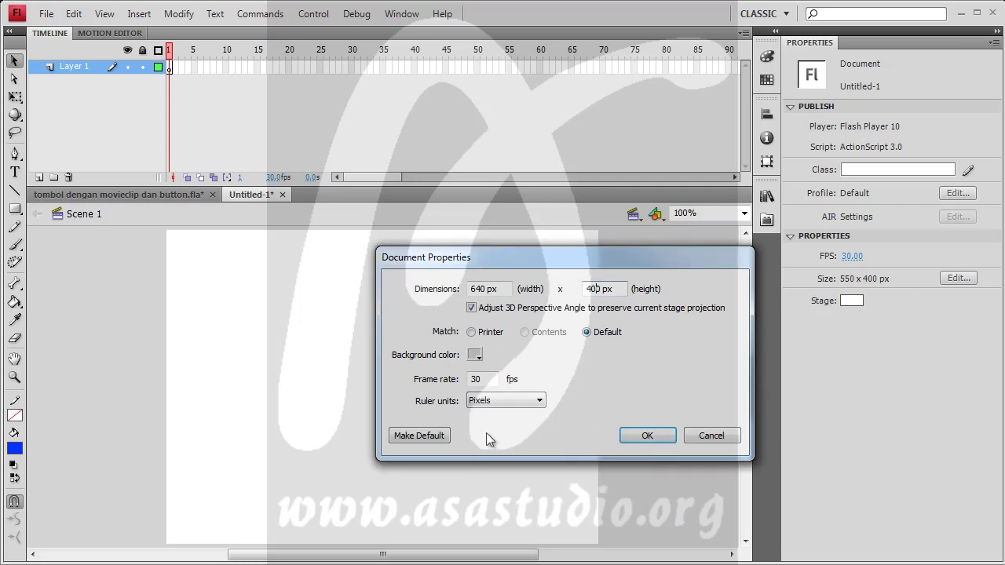
pyautogui.click(647, 436)
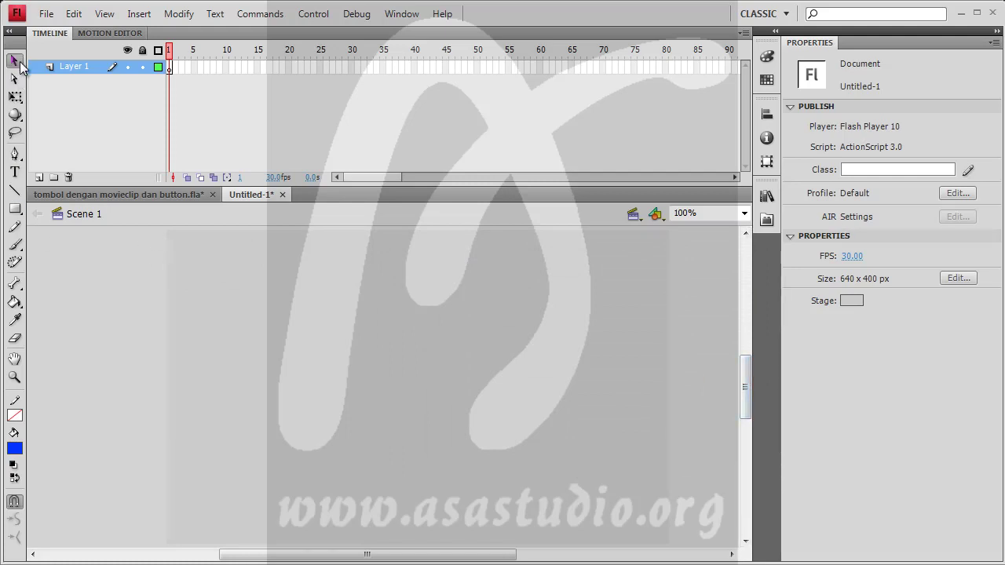
pyautogui.click(14, 208)
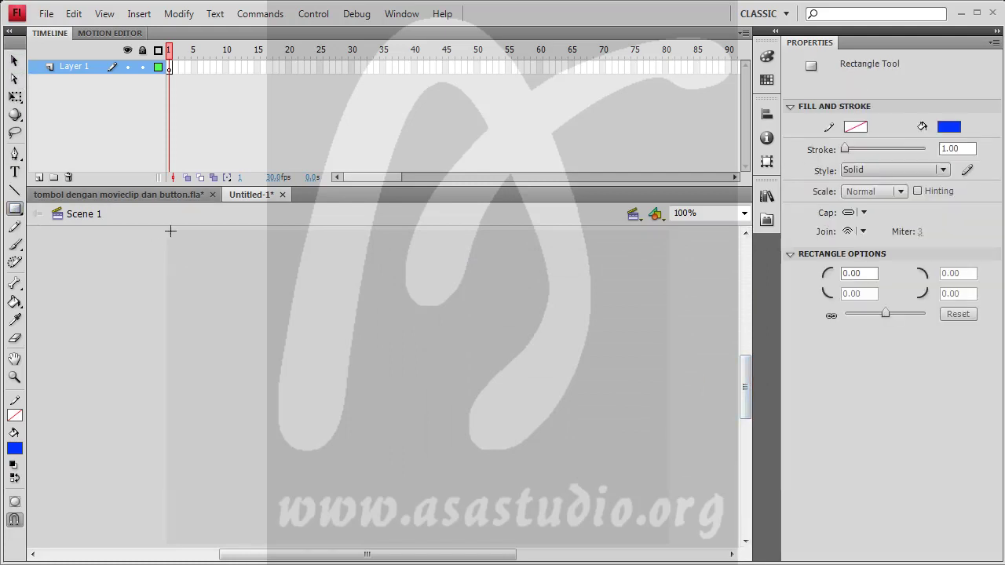
pyautogui.moveTo(165, 230); pyautogui.dragTo(278, 253)
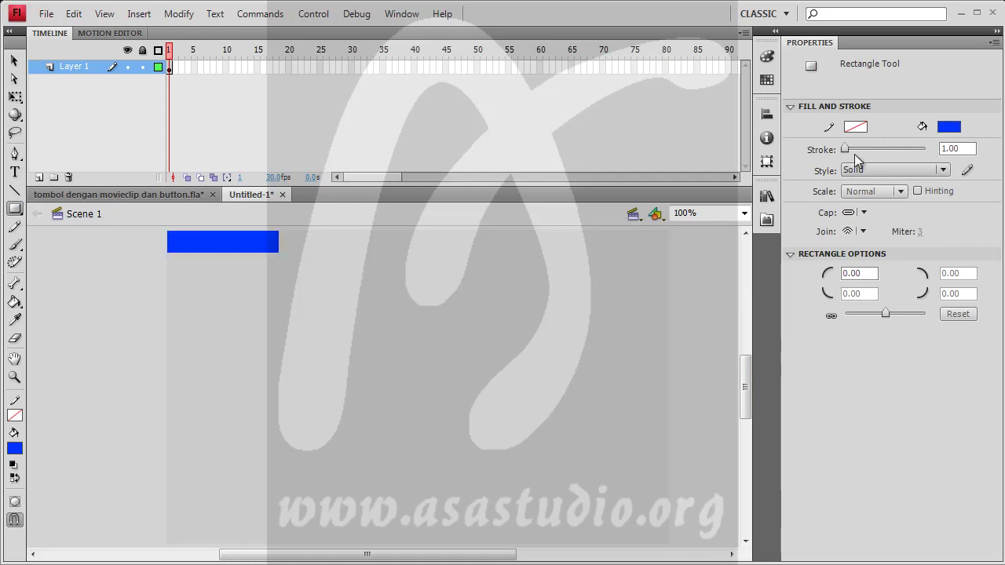
pyautogui.click(14, 60)
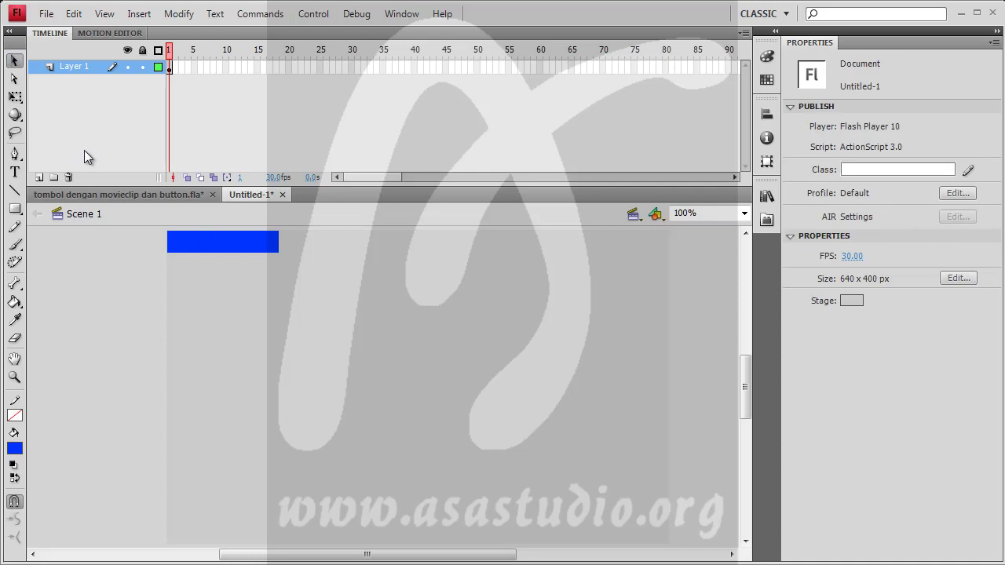
pyautogui.click(186, 249)
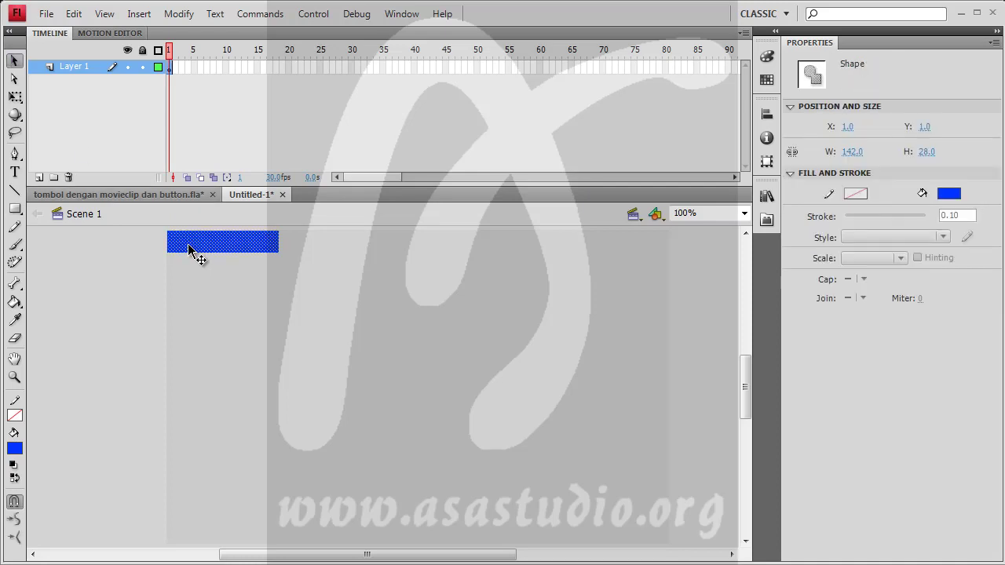
pyautogui.press('Delete')
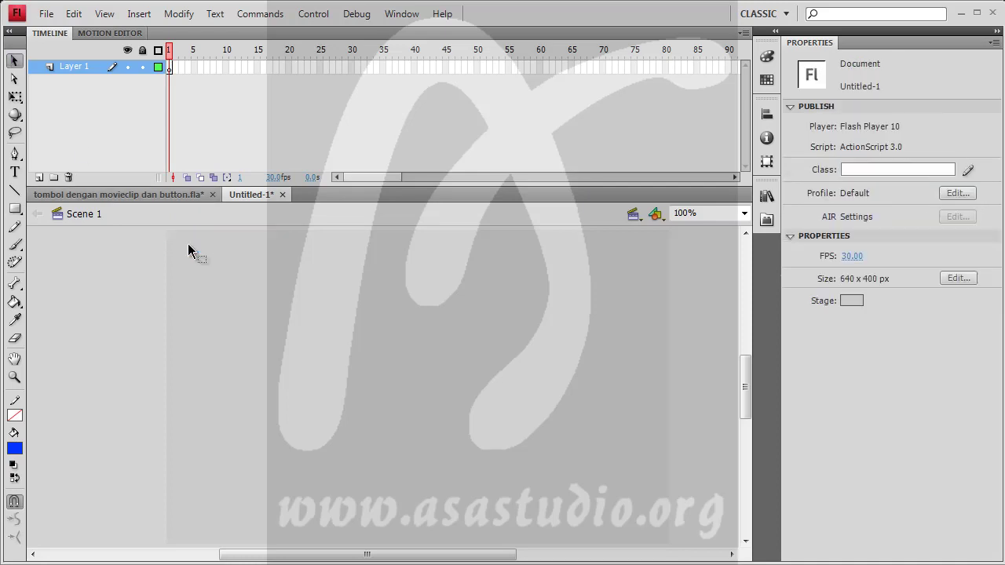
# Step: Rename Layer 1 as tombol
pyautogui.doubleClick(72, 66)
pyautogui.write('tombol')
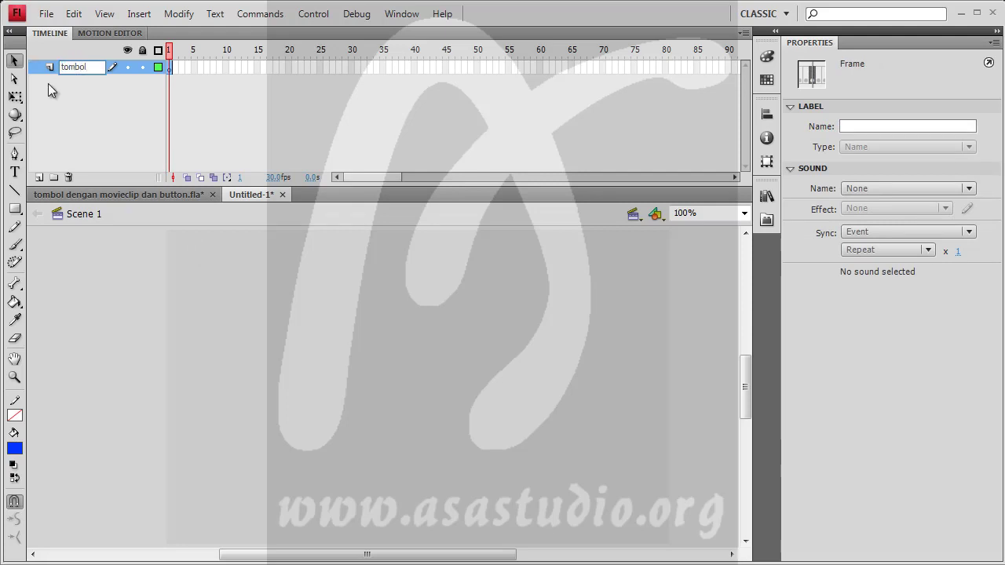
pyautogui.click(48, 83)
# Step: Activate the Oval tool and choose the Solid stroke style for it
pyautogui.click(15, 209)
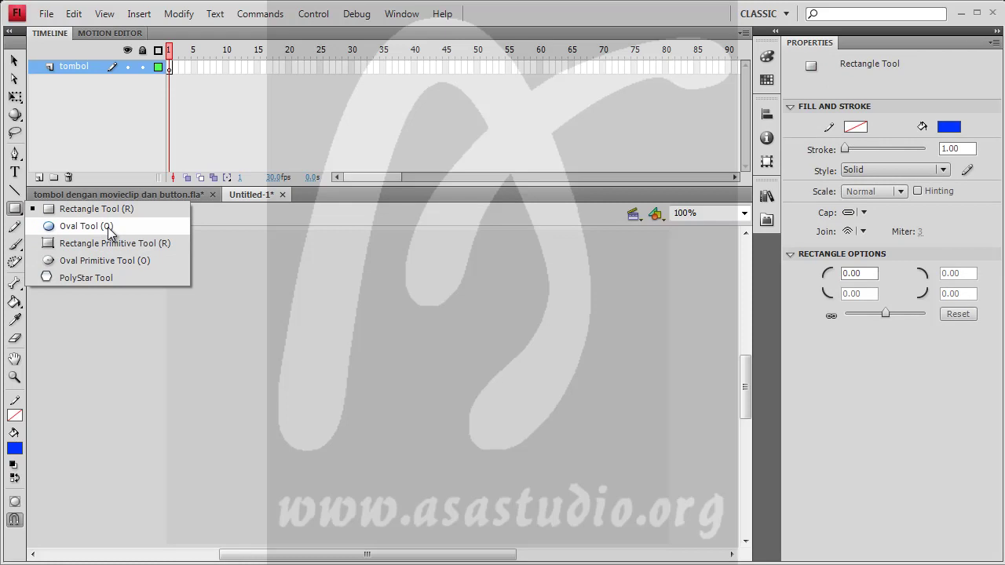
pyautogui.click(109, 228)
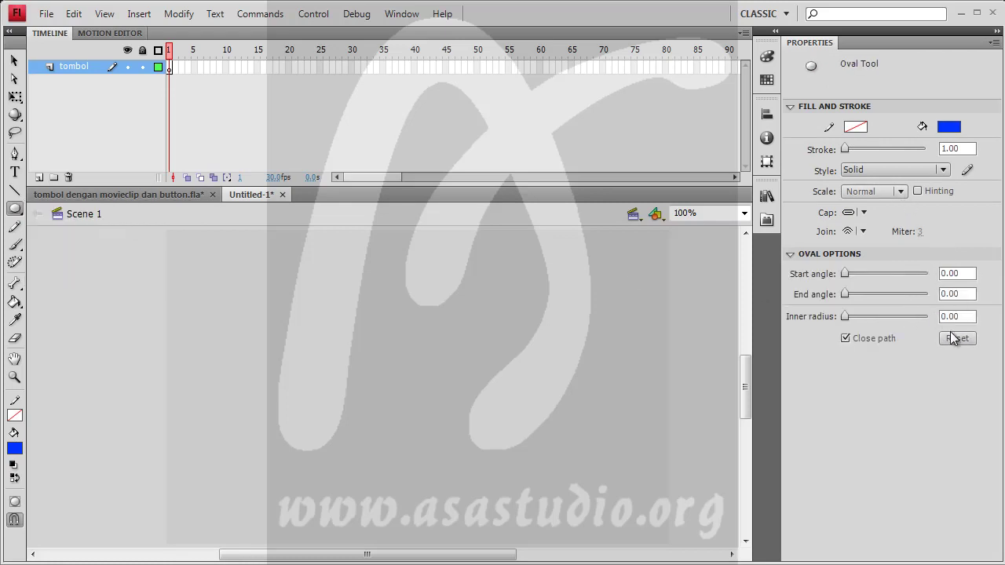
pyautogui.click(943, 170)
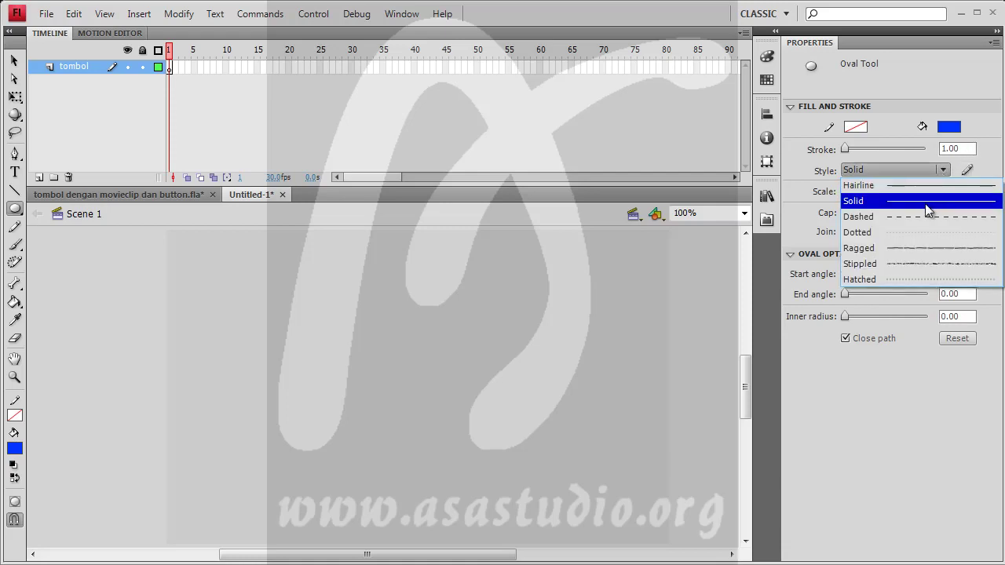
pyautogui.click(927, 203)
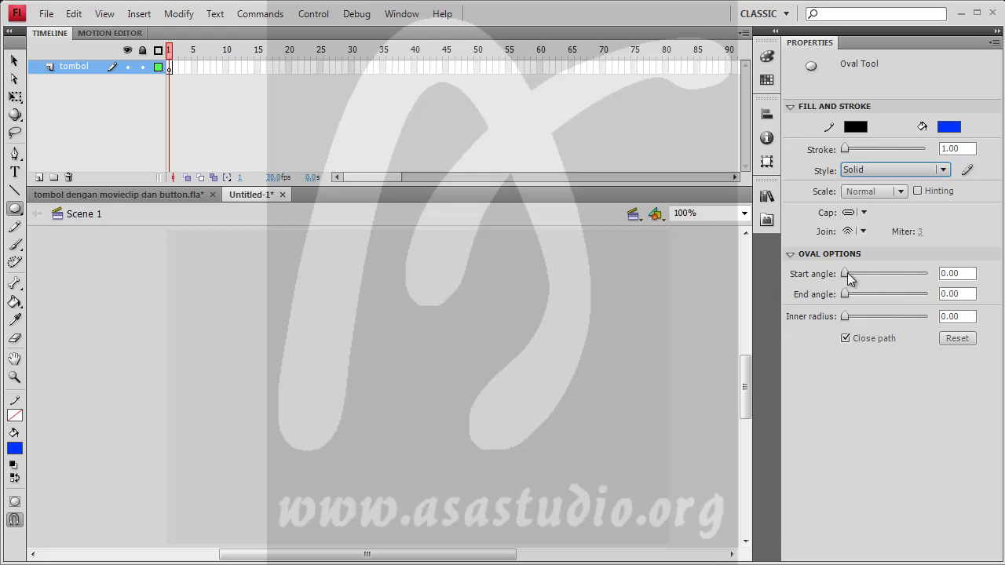
pyautogui.moveTo(845, 271); pyautogui.dragTo(847, 274)
pyautogui.press('Tab')
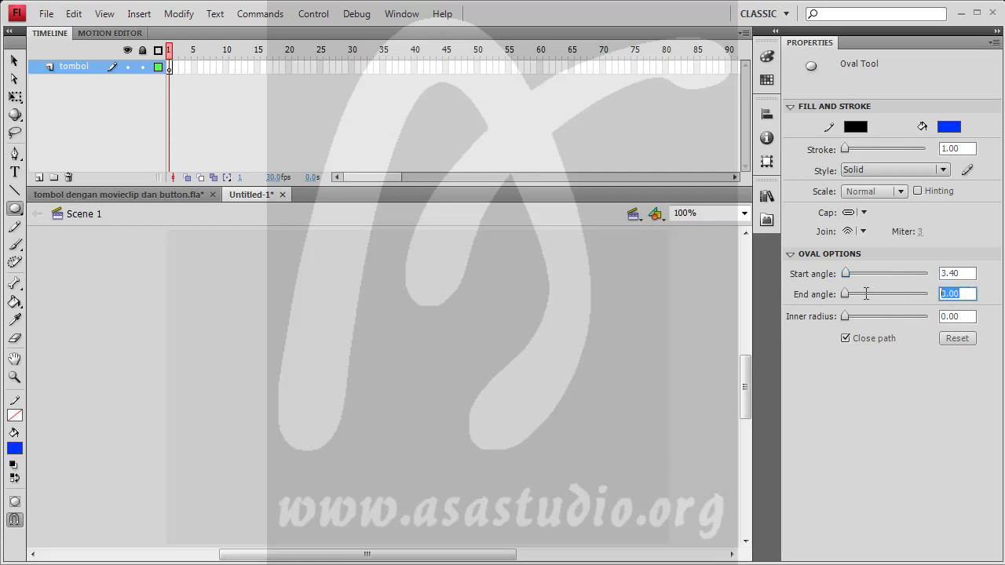
pyautogui.write('3')
pyautogui.click(961, 272)
pyautogui.write('3')
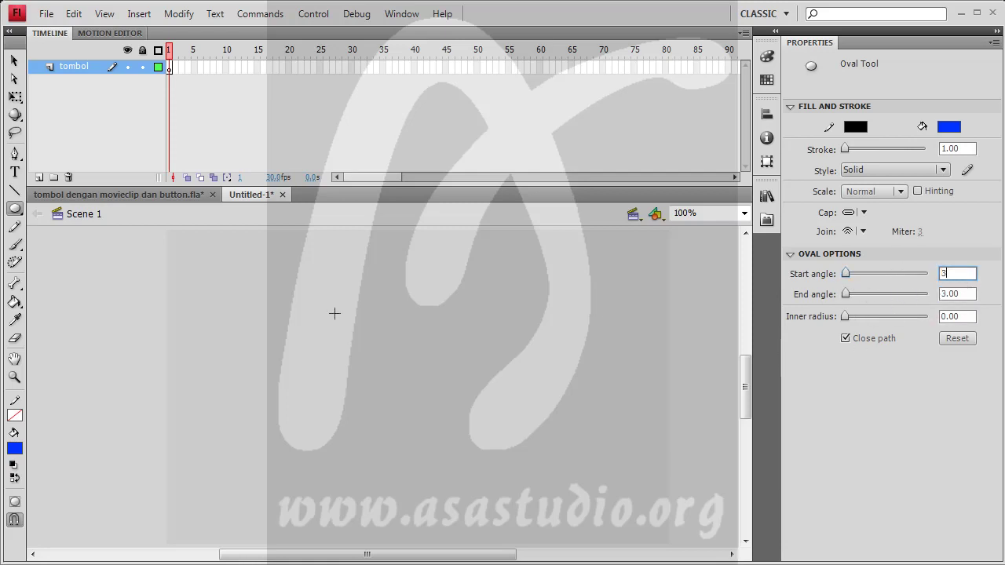
pyautogui.press('Return')
pyautogui.moveTo(185, 246); pyautogui.dragTo(299, 290)
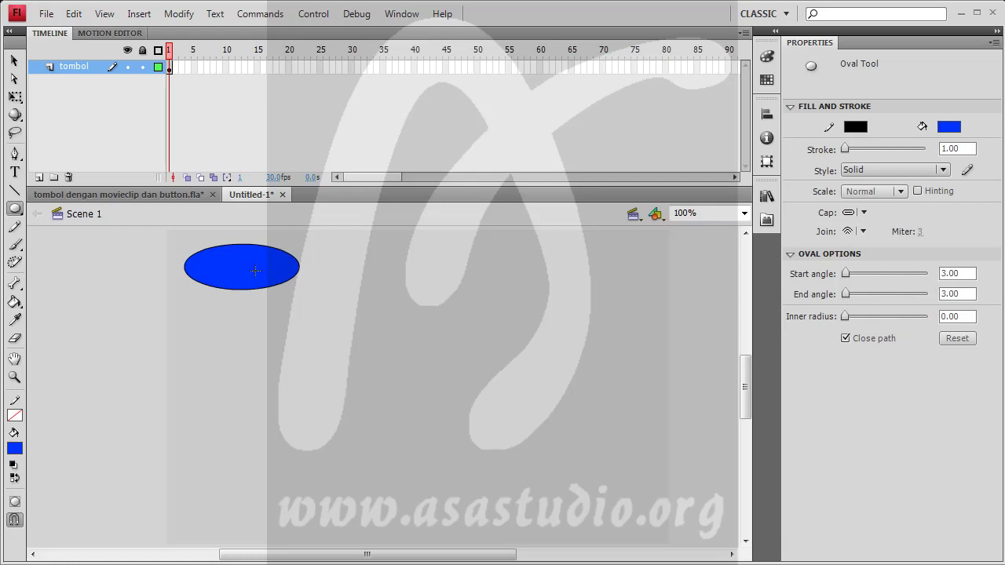
pyautogui.hotkey('ctrl', 'z')
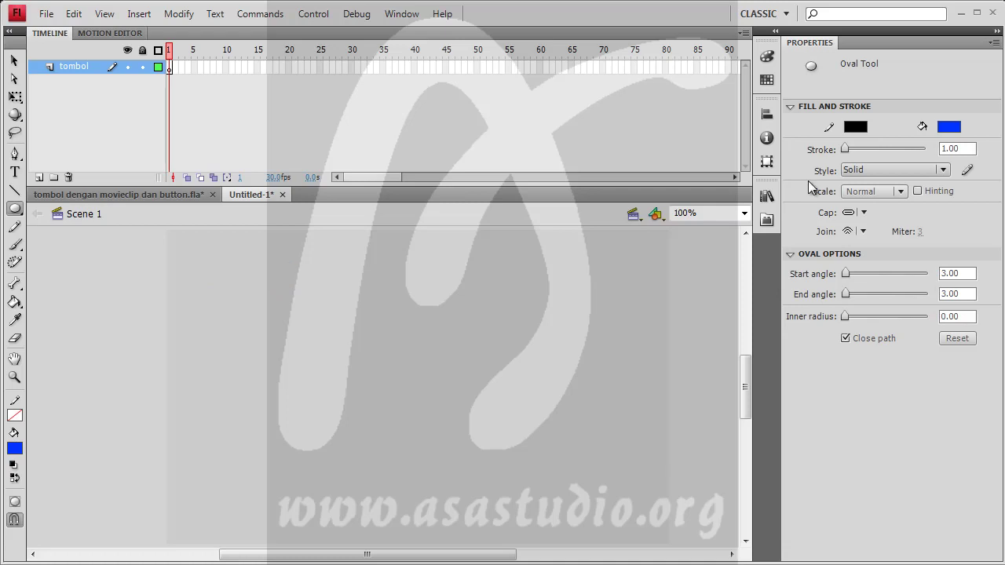
# Step: Set the Oval tool's stroke color to golden yellow and its start and end angles to 2
pyautogui.click(856, 126)
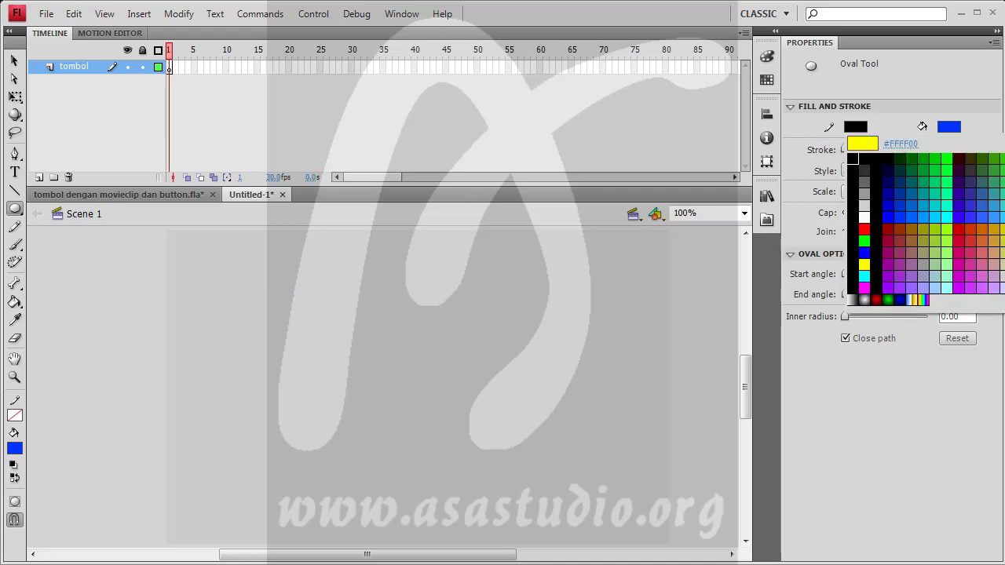
pyautogui.click(993, 276)
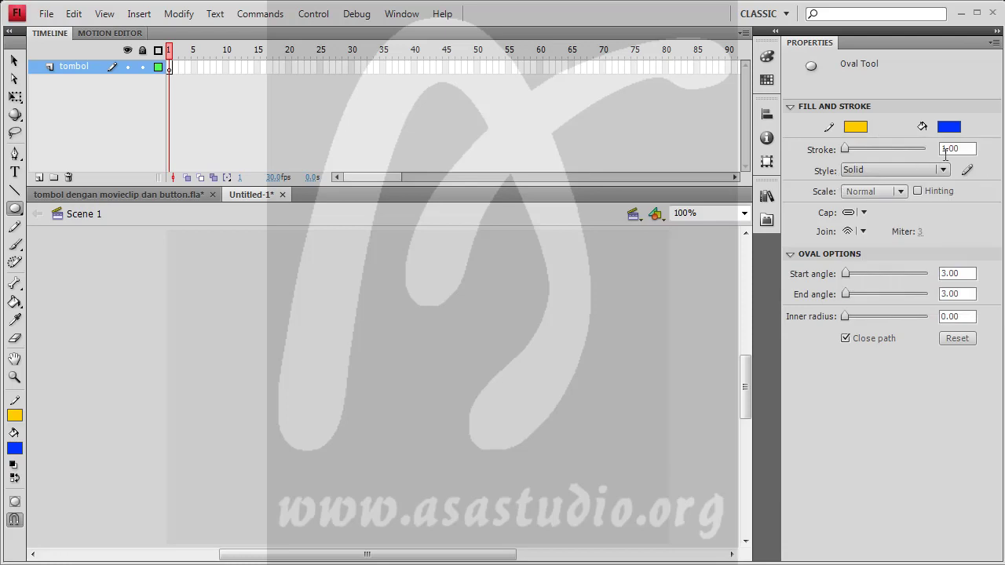
pyautogui.click(969, 272)
pyautogui.write('2')
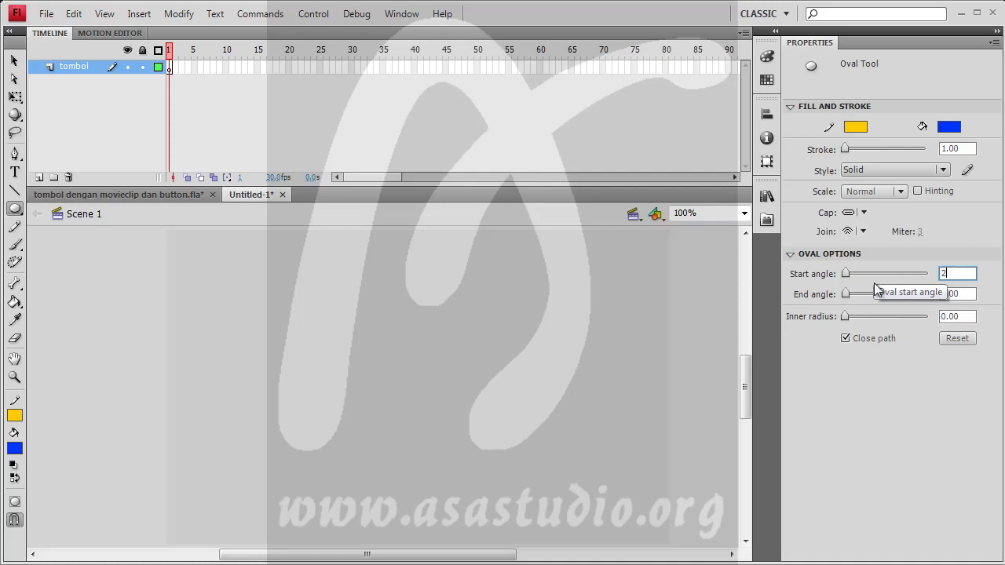
pyautogui.press('Tab')
pyautogui.write('2')
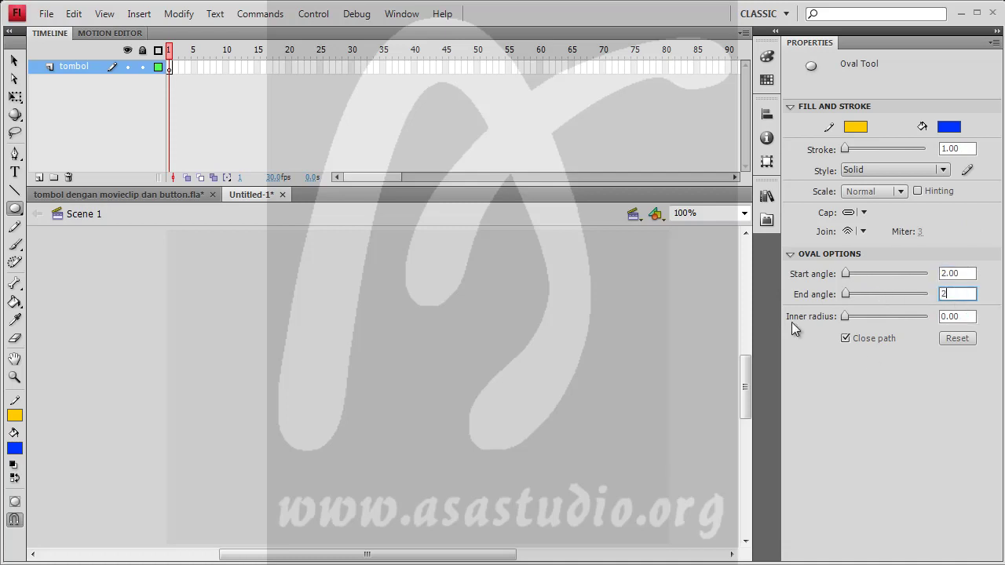
pyautogui.click(972, 317)
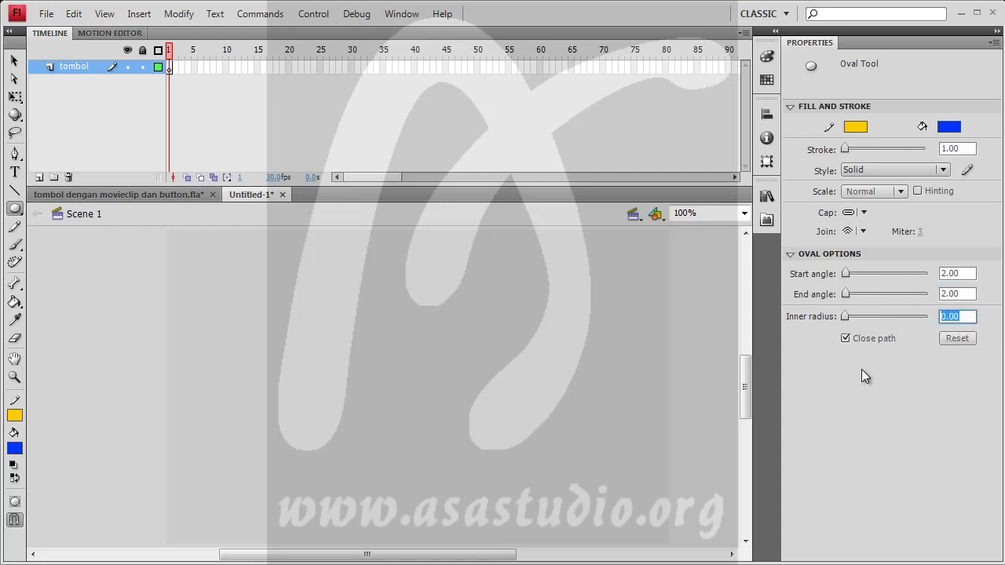
pyautogui.write('1')
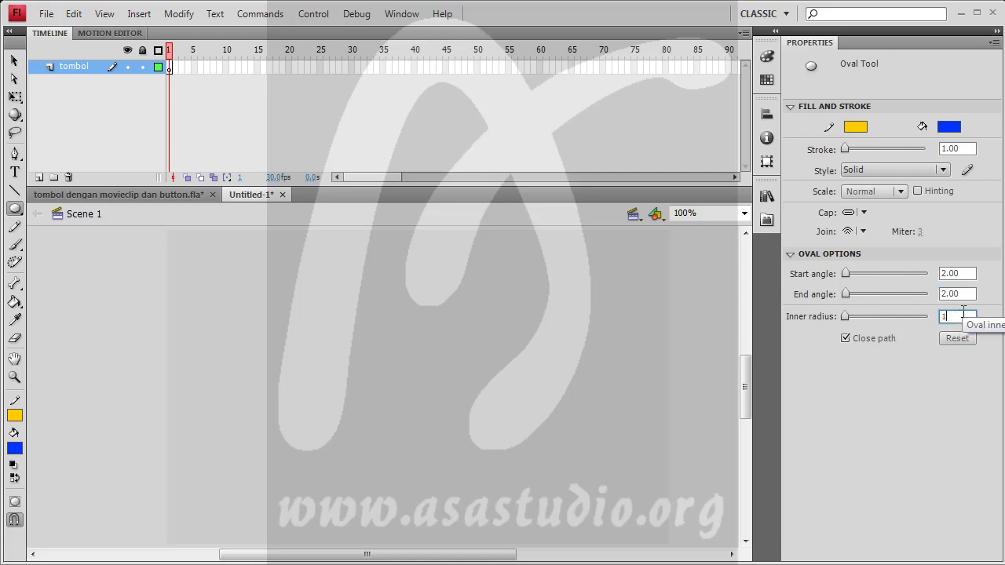
pyautogui.write('0')
pyautogui.click(967, 292)
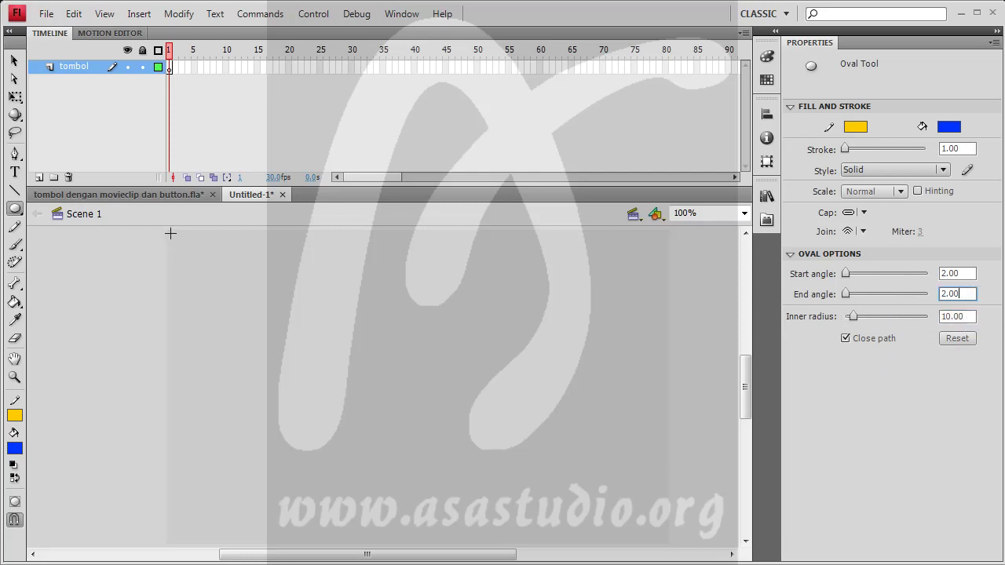
pyautogui.moveTo(167, 232); pyautogui.dragTo(294, 262)
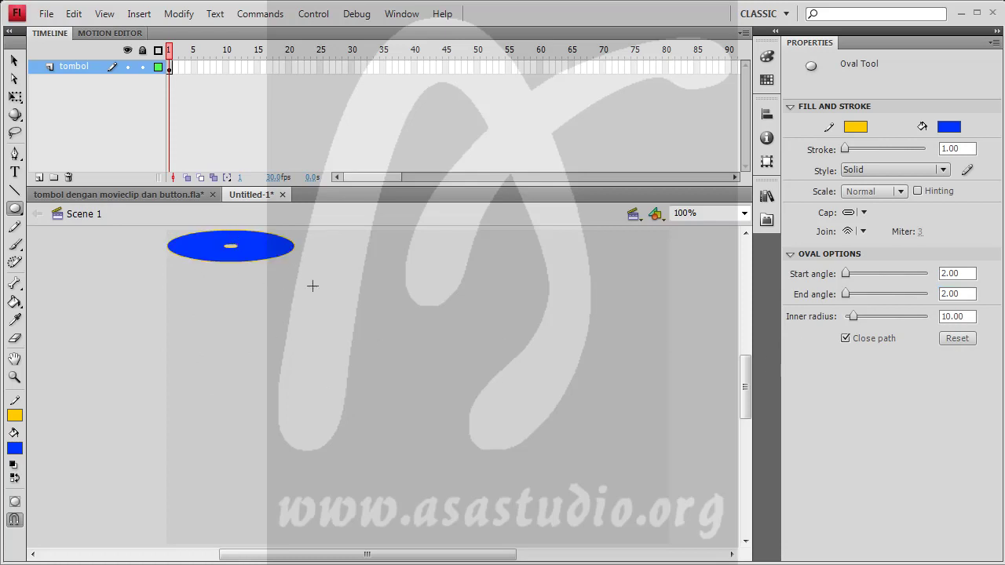
pyautogui.moveTo(855, 318); pyautogui.dragTo(812, 317)
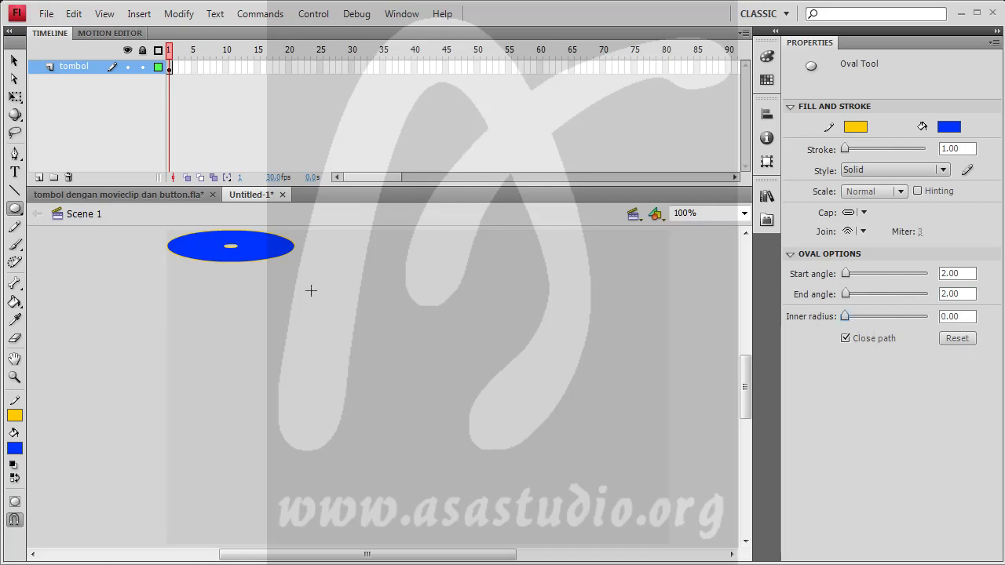
pyautogui.hotkey('ctrl', 'z')
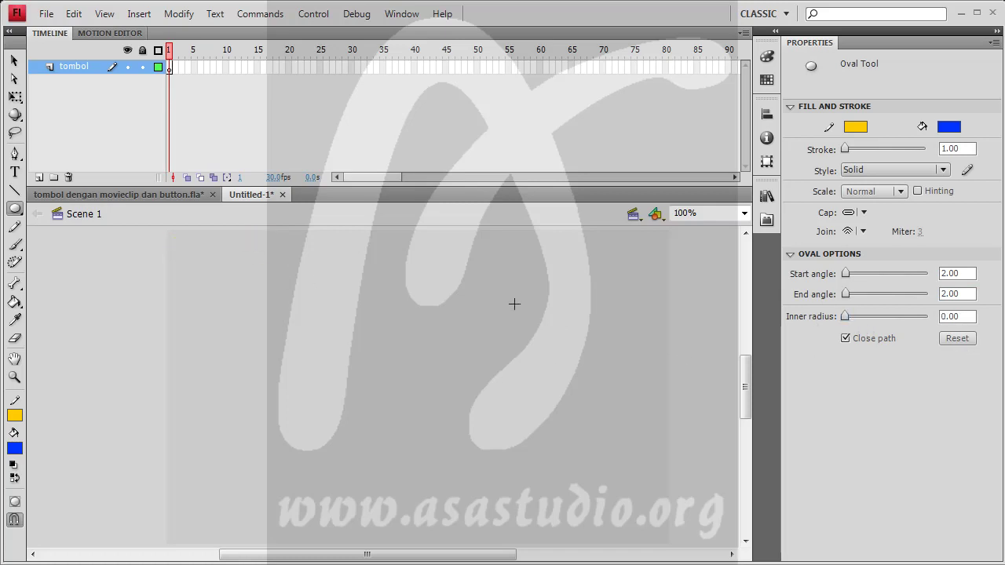
# Step: Draw a blue oval with a golden yellow outline, about 132 x 42 px, starting at the stage's upper-left corner
pyautogui.click(968, 317)
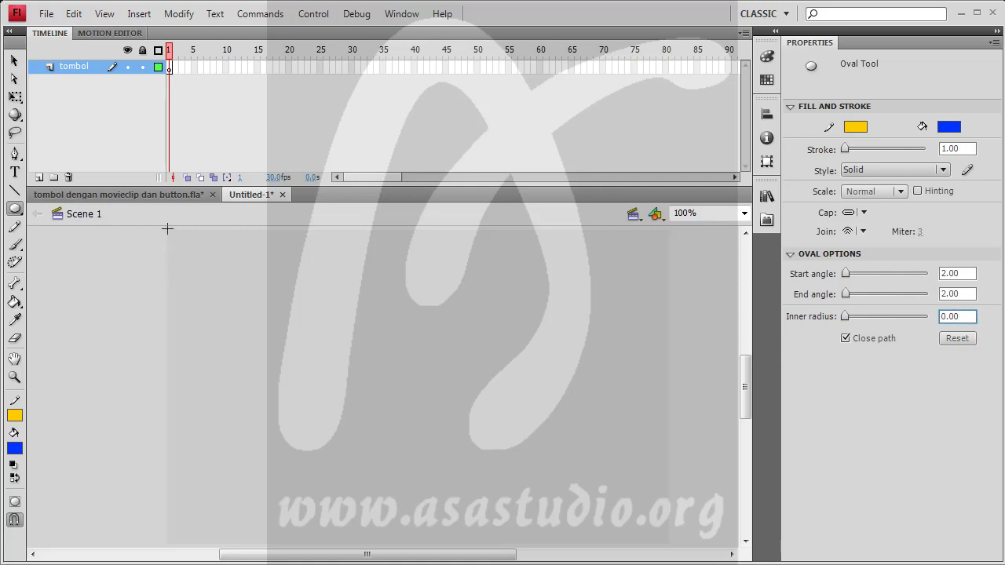
pyautogui.moveTo(167, 229); pyautogui.dragTo(271, 262)
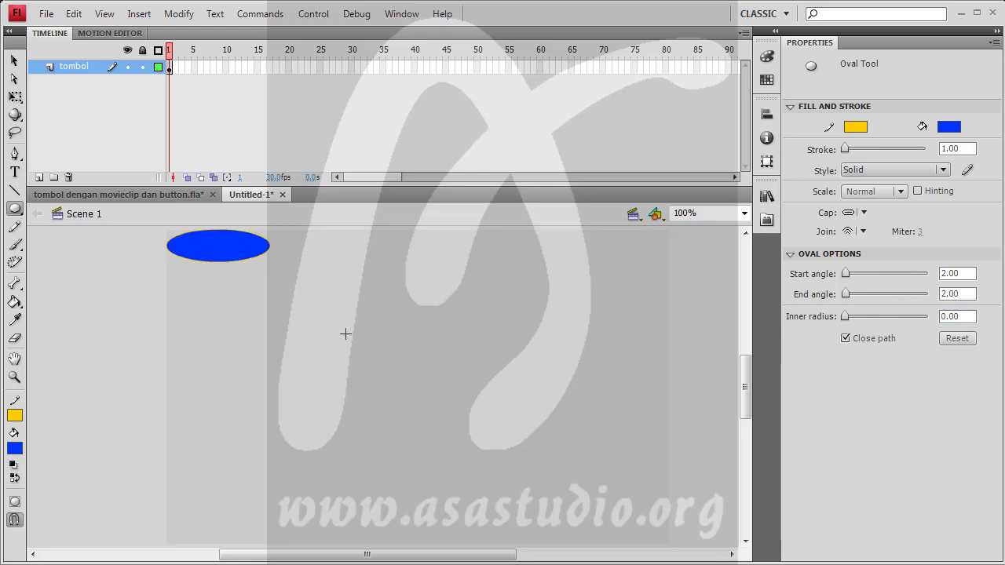
# Step: Convert the whole oval, fill and outline, to a Movie Clip symbol named tombol1
pyautogui.click(14, 61)
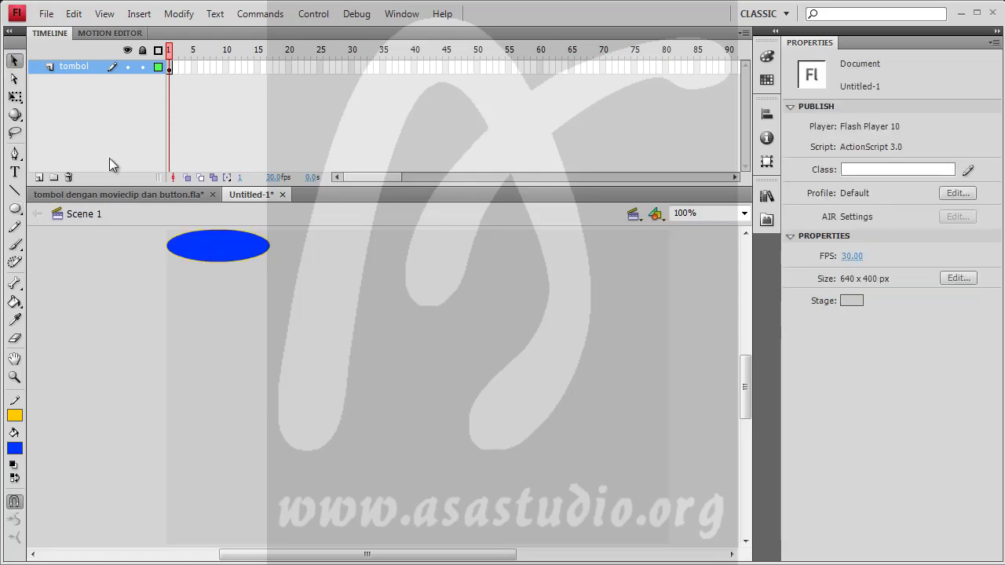
pyautogui.click(214, 253)
pyautogui.doubleClick(215, 252)
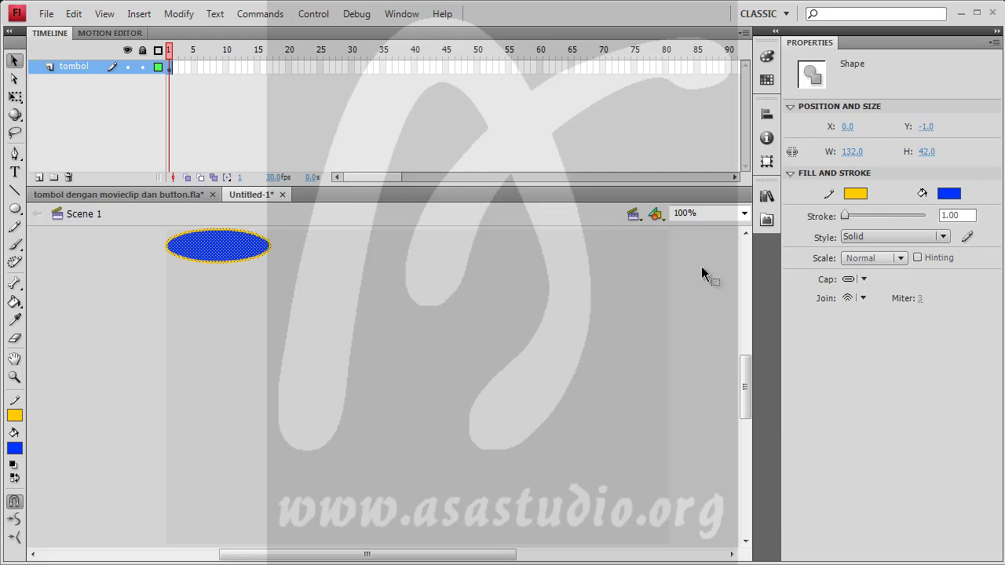
pyautogui.click(177, 14)
pyautogui.click(185, 57)
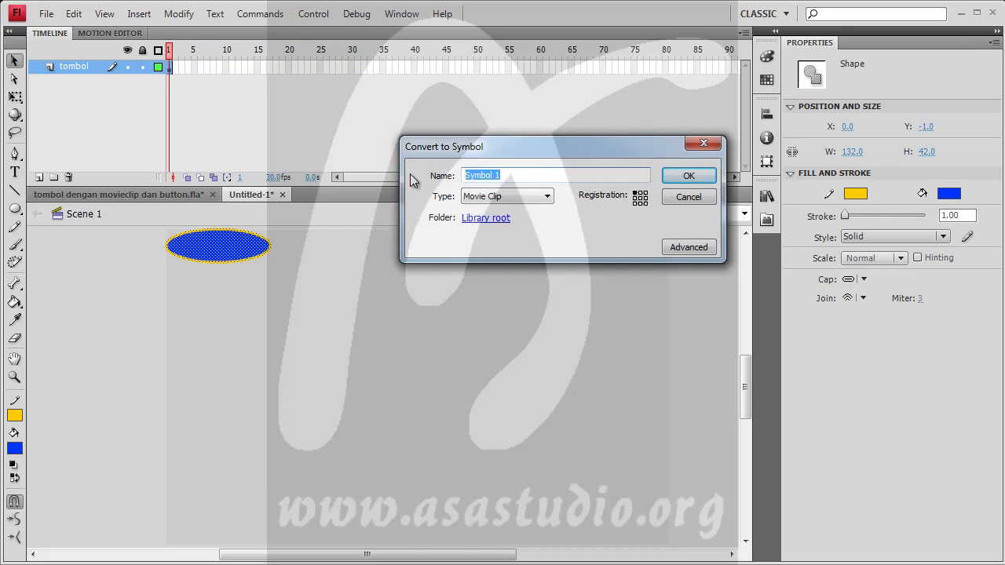
pyautogui.write('t')
pyautogui.write('mbol1')
pyautogui.click(690, 176)
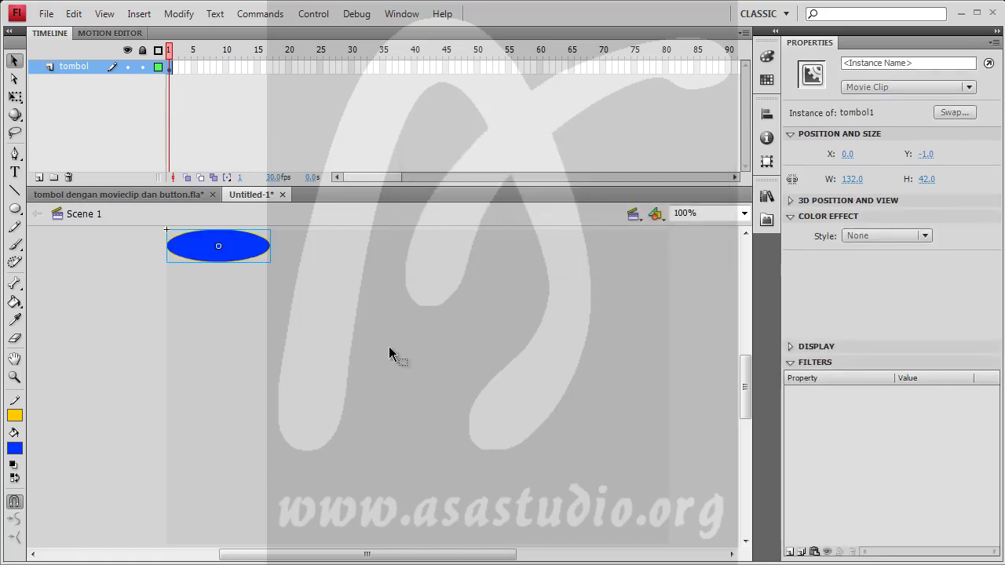
# Step: Inside the tombol1 movie clip, rename Layer 1 as bg and add a layer named teks above it
pyautogui.doubleClick(200, 253)
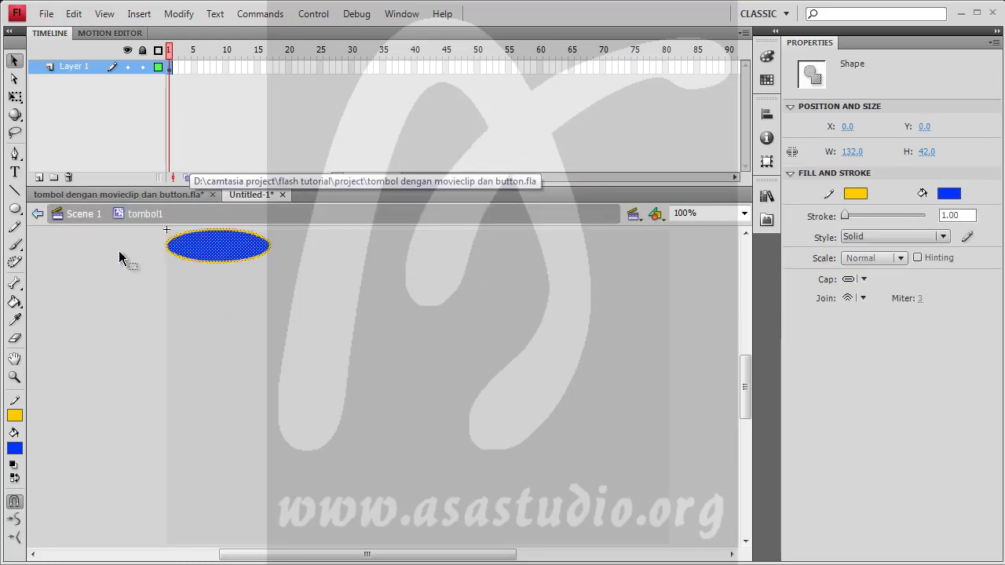
pyautogui.doubleClick(71, 68)
pyautogui.write('bg')
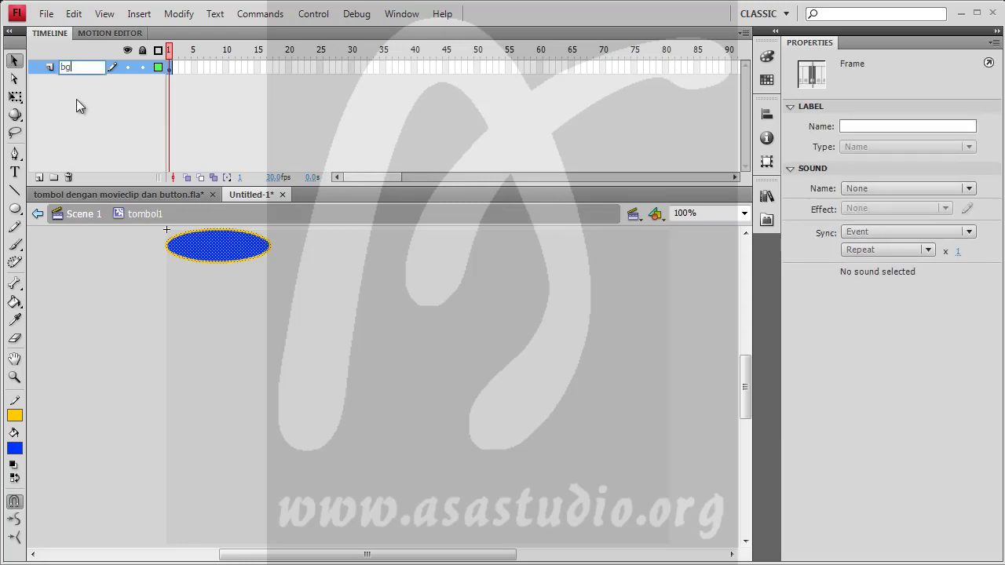
pyautogui.click(39, 177)
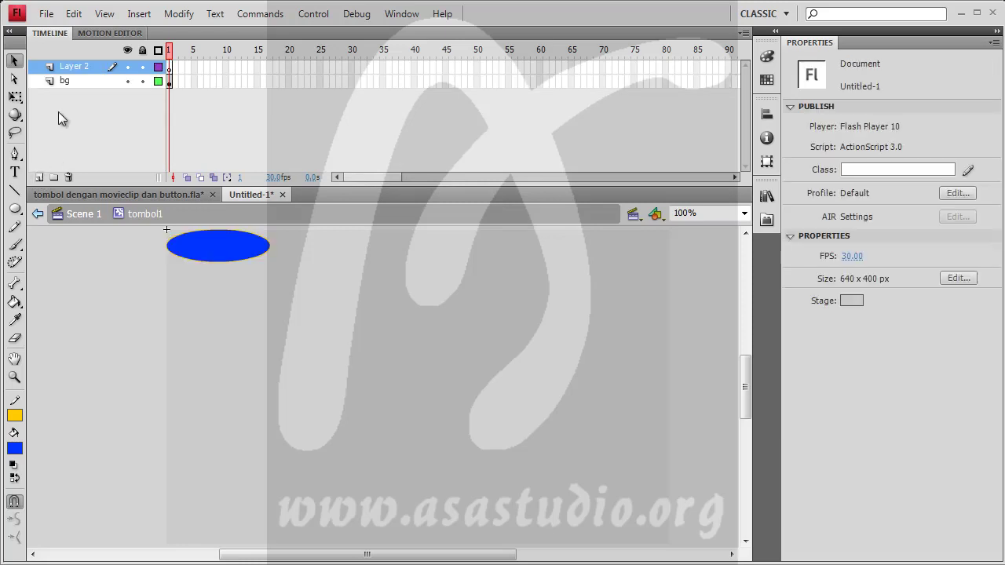
pyautogui.doubleClick(72, 67)
pyautogui.write('te')
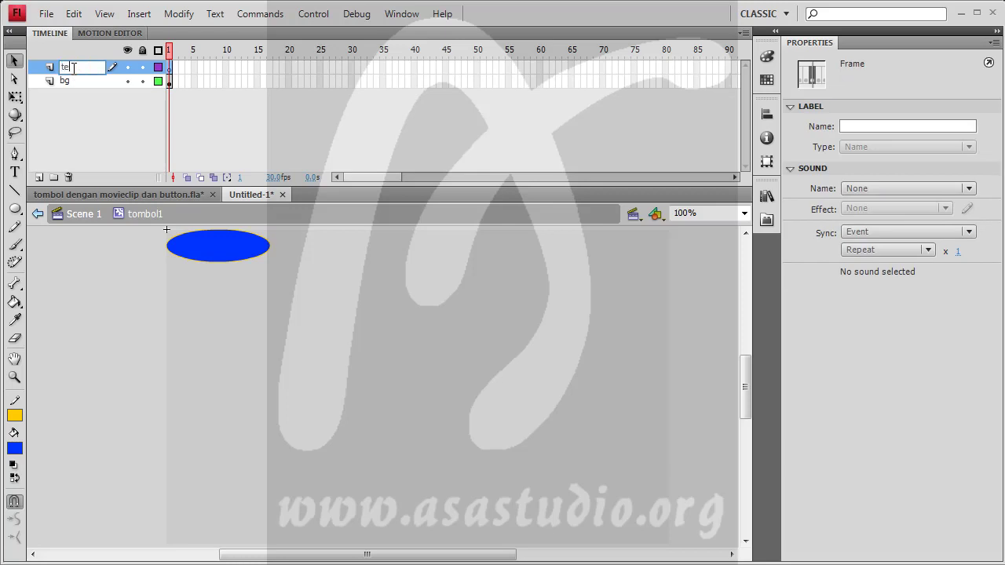
pyautogui.write('ks')
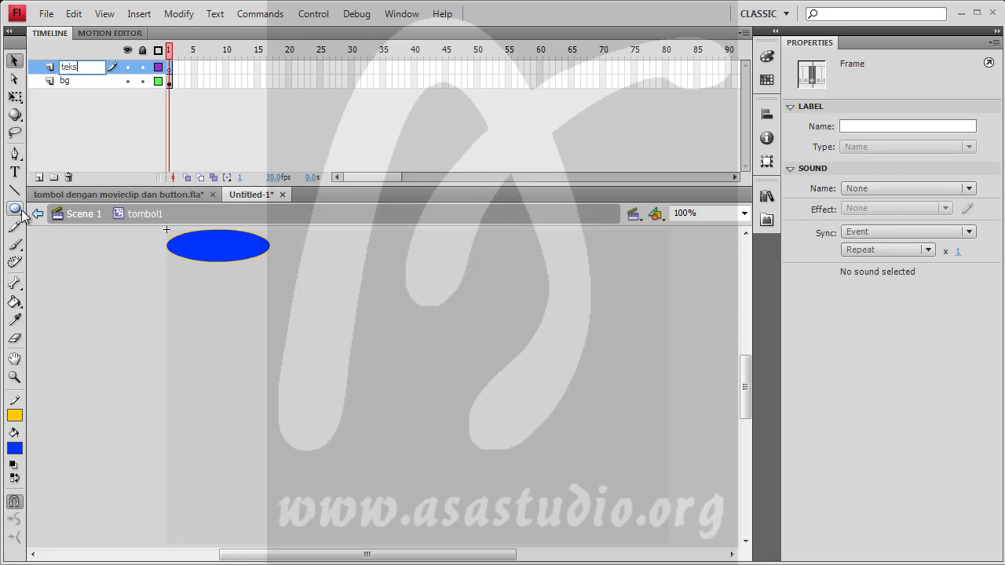
# Step: Place a static text box about 130 px wide over the oval, reading Home in 22 pt green
pyautogui.click(14, 173)
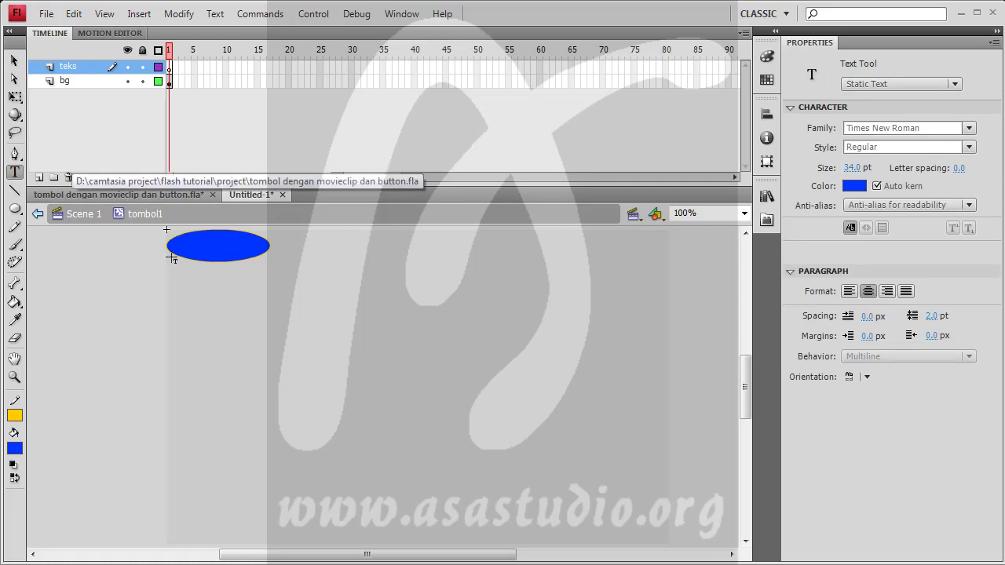
pyautogui.moveTo(204, 257); pyautogui.dragTo(270, 251)
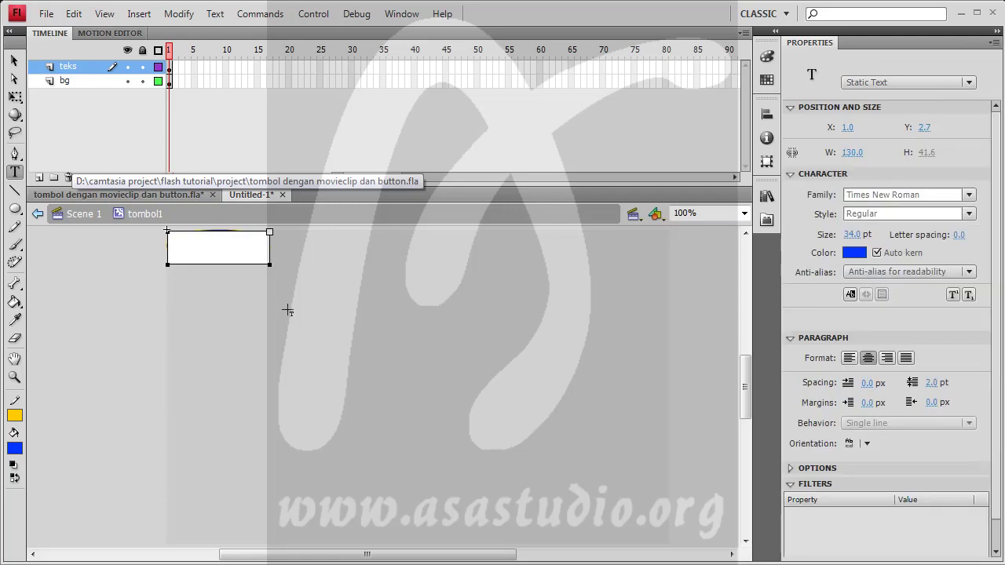
pyautogui.click(855, 236)
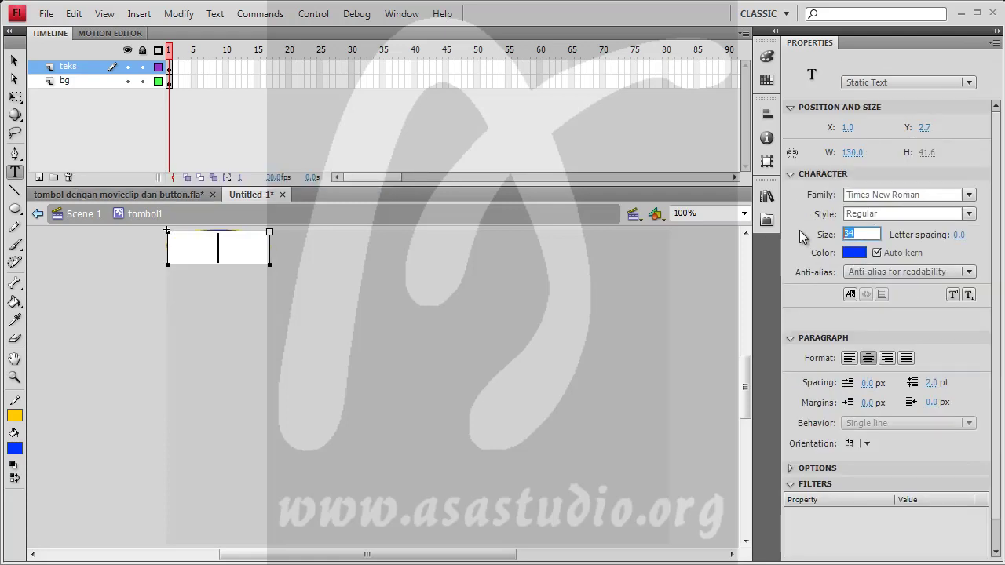
pyautogui.write('22')
pyautogui.click(854, 252)
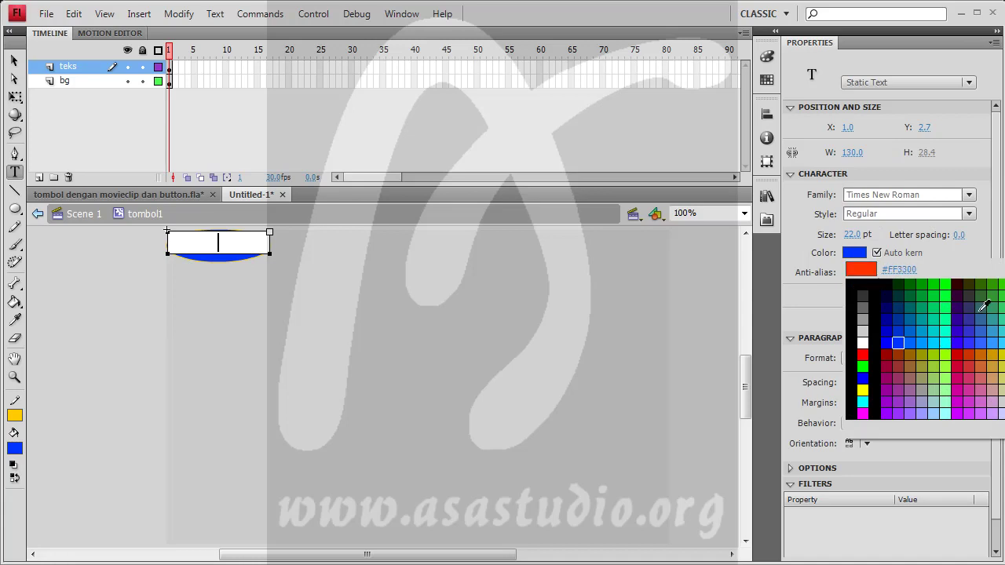
pyautogui.click(933, 288)
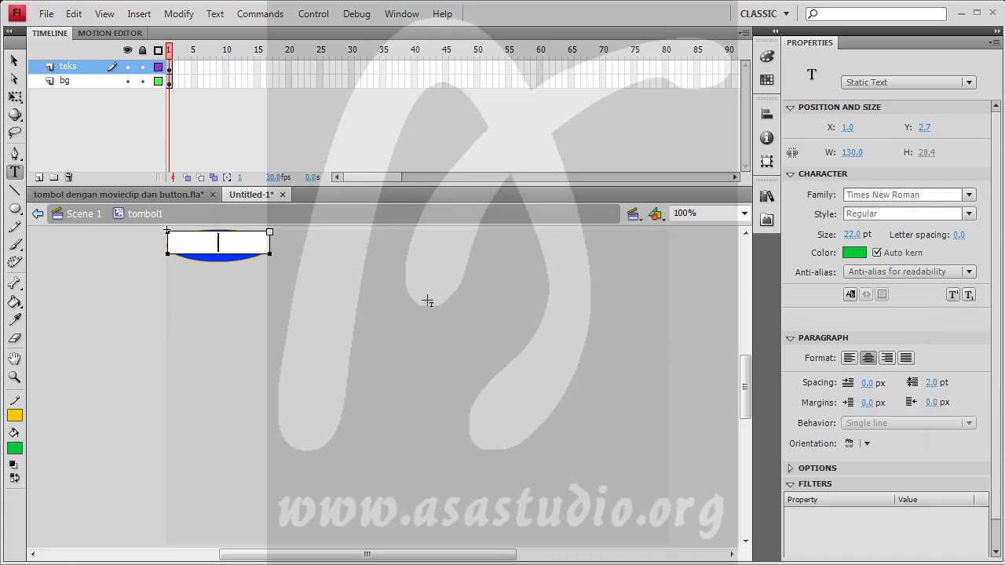
pyautogui.write('Home')
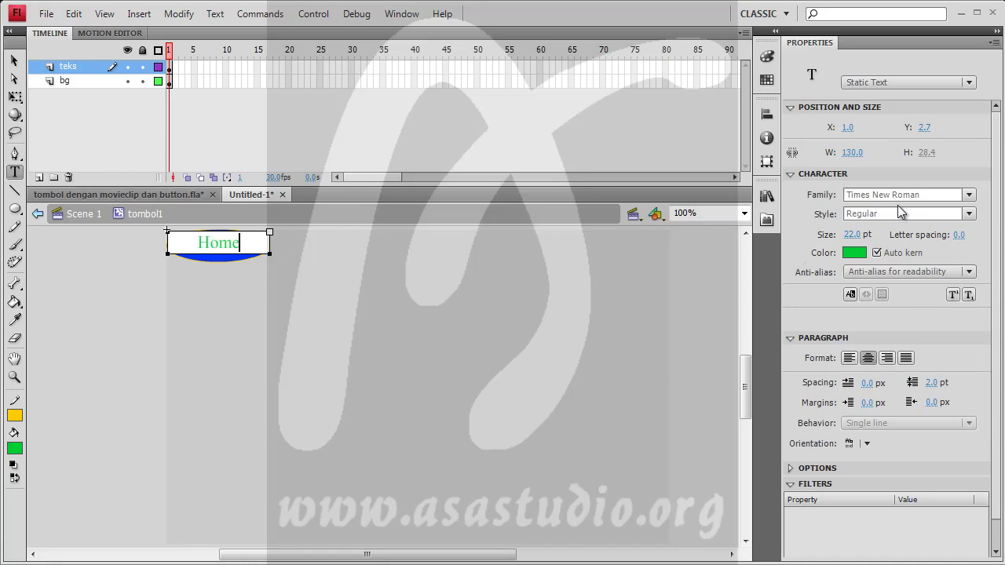
# Step: Change the font family of the Home text to Tunga
pyautogui.moveTo(240, 242); pyautogui.dragTo(147, 239)
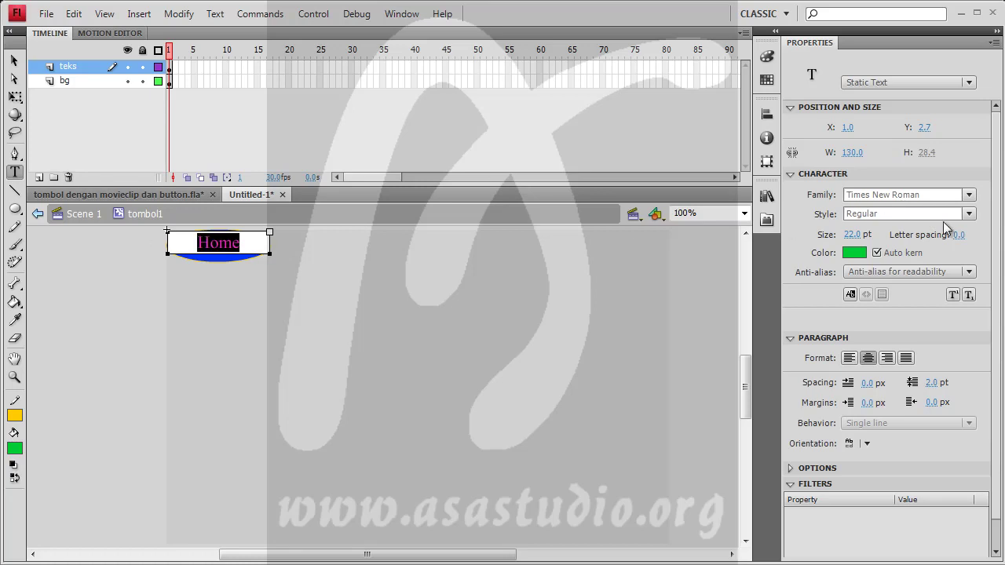
pyautogui.click(969, 195)
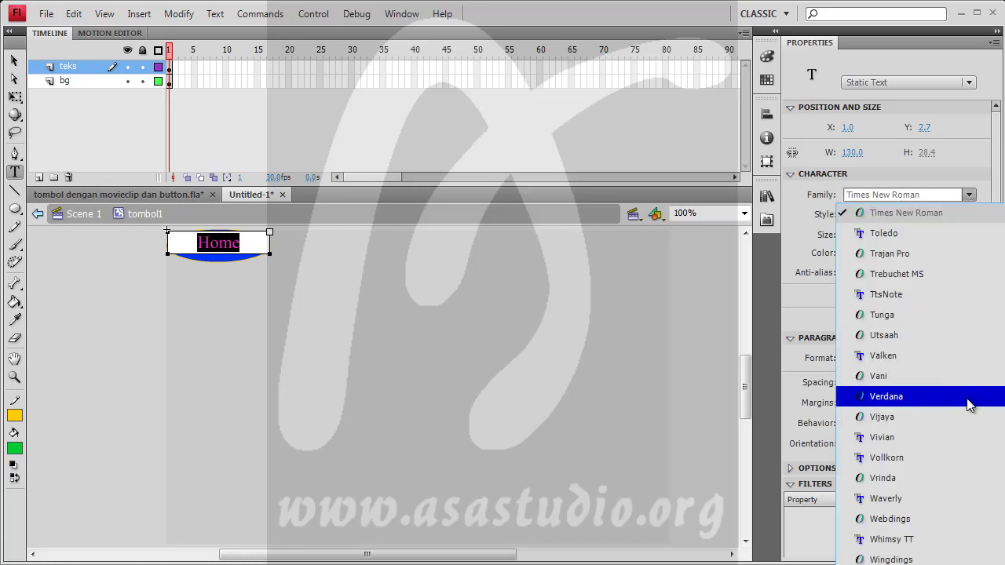
pyautogui.click(972, 315)
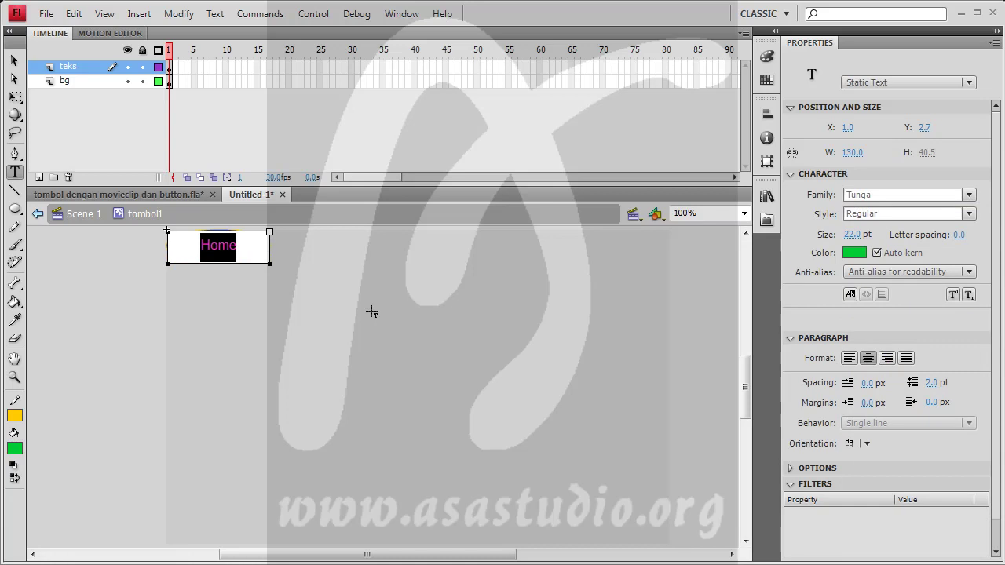
pyautogui.click(248, 247)
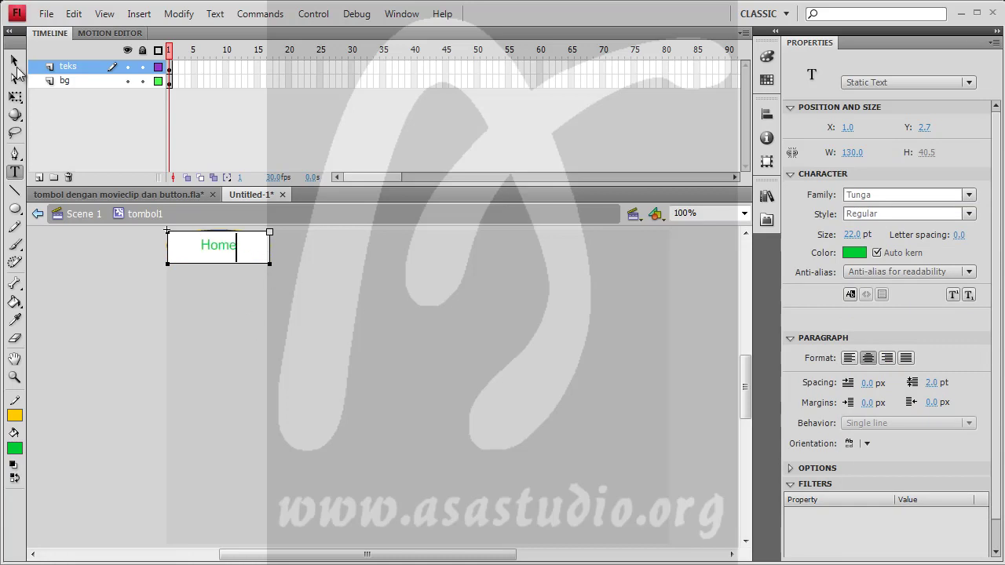
# Step: Narrow the Home text box to about 77 px wide and nudge it over the oval to X 30, Y 1.7
pyautogui.click(14, 61)
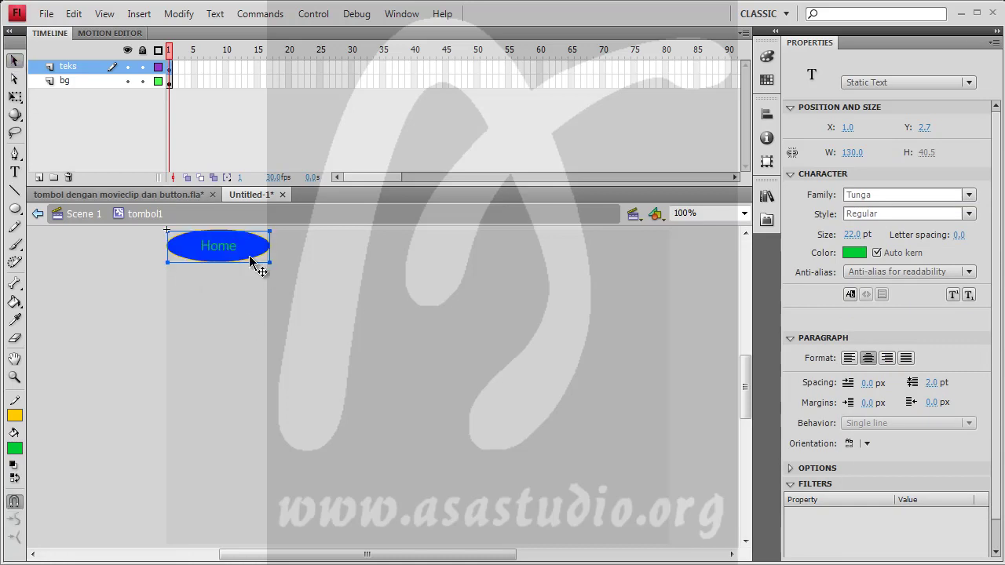
pyautogui.press('Up')
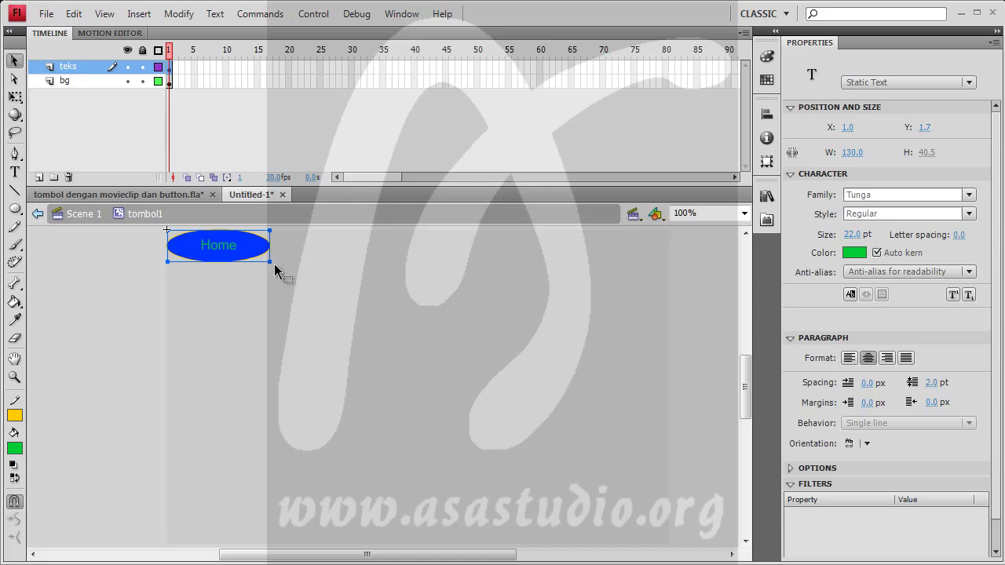
pyautogui.moveTo(265, 260); pyautogui.dragTo(240, 260)
pyautogui.moveTo(167, 260); pyautogui.dragTo(179, 259)
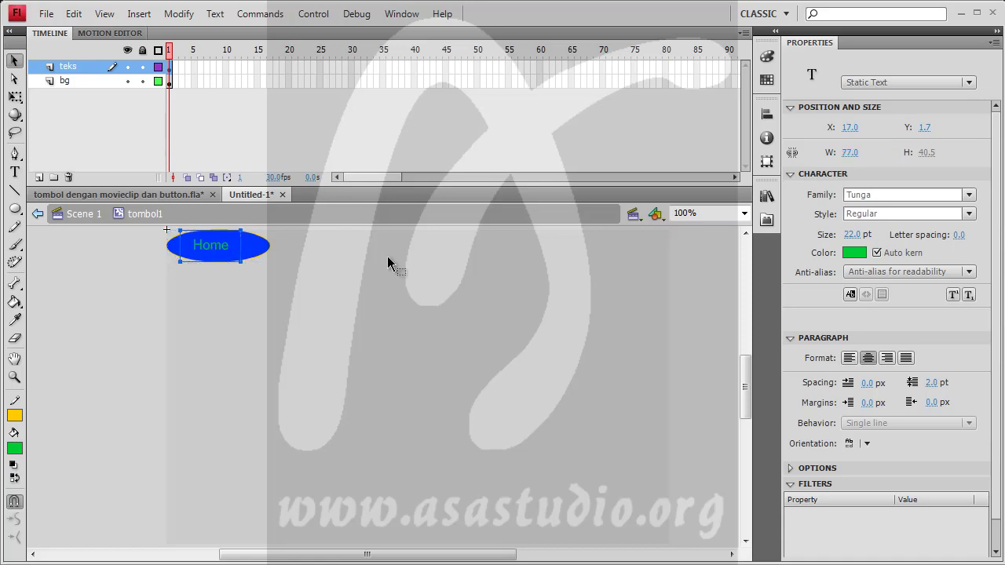
pyautogui.press('Right')
pyautogui.press('Right')
pyautogui.press('Right')
pyautogui.press('Right')
pyautogui.press('Right')
pyautogui.press('Right')
pyautogui.press('Right')
pyautogui.press('Right')
pyautogui.press('Right')
pyautogui.press('Right')
pyautogui.press('Right')
pyautogui.press('Right')
pyautogui.press('Right')
pyautogui.press('Right')
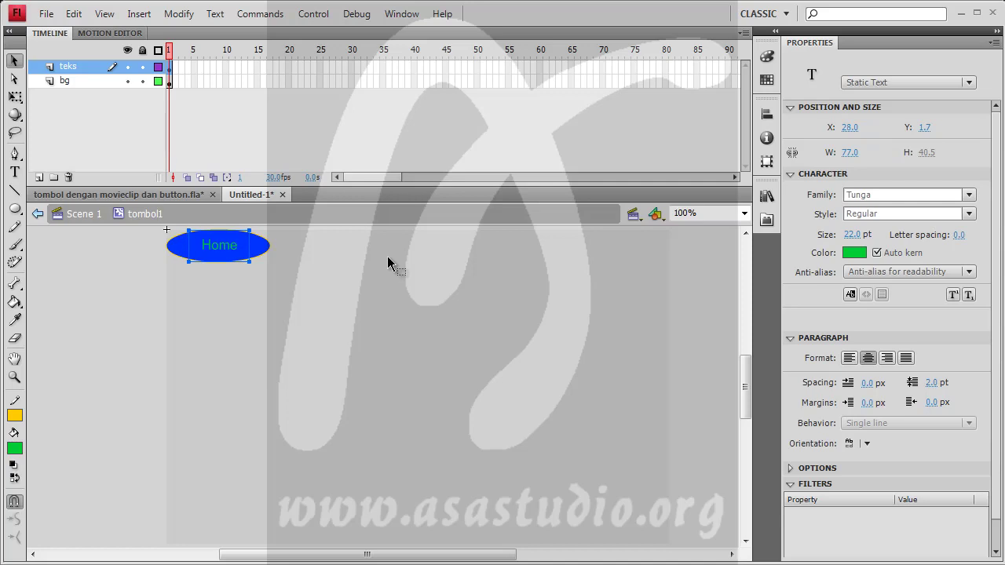
pyautogui.press('Left')
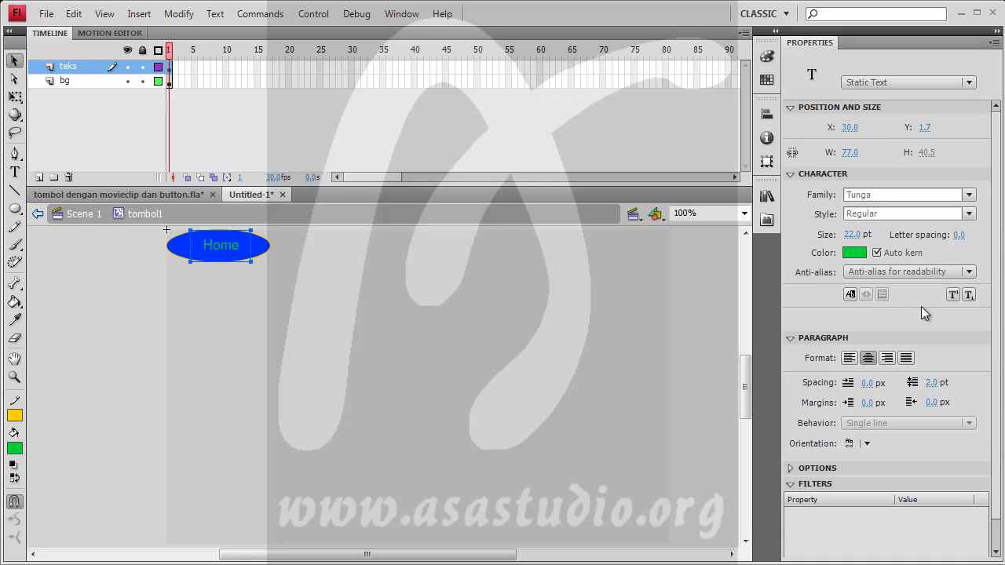
# Step: Set the Home text's size to 20 pt and its style to Bold
pyautogui.click(852, 234)
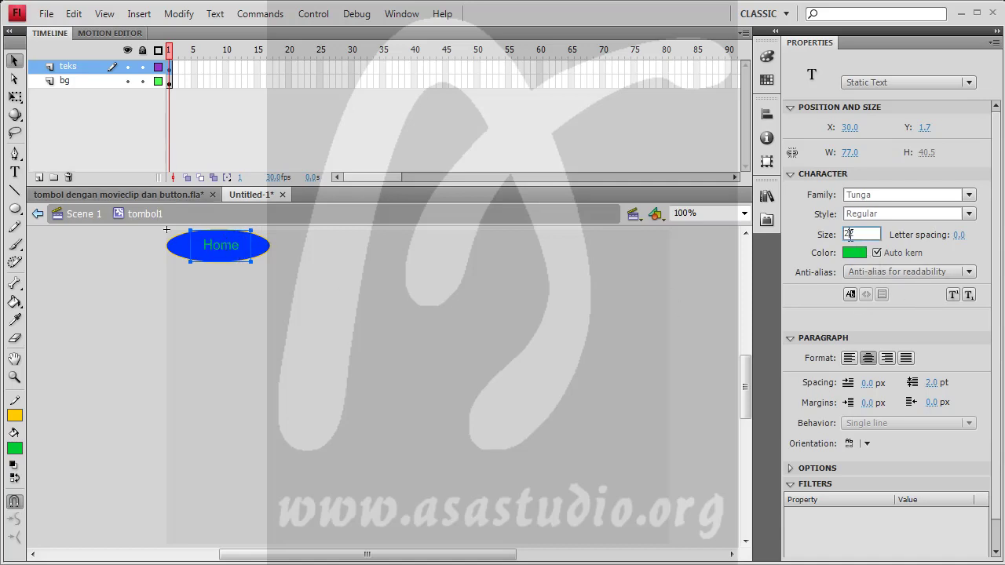
pyautogui.write('20')
pyautogui.press('Return')
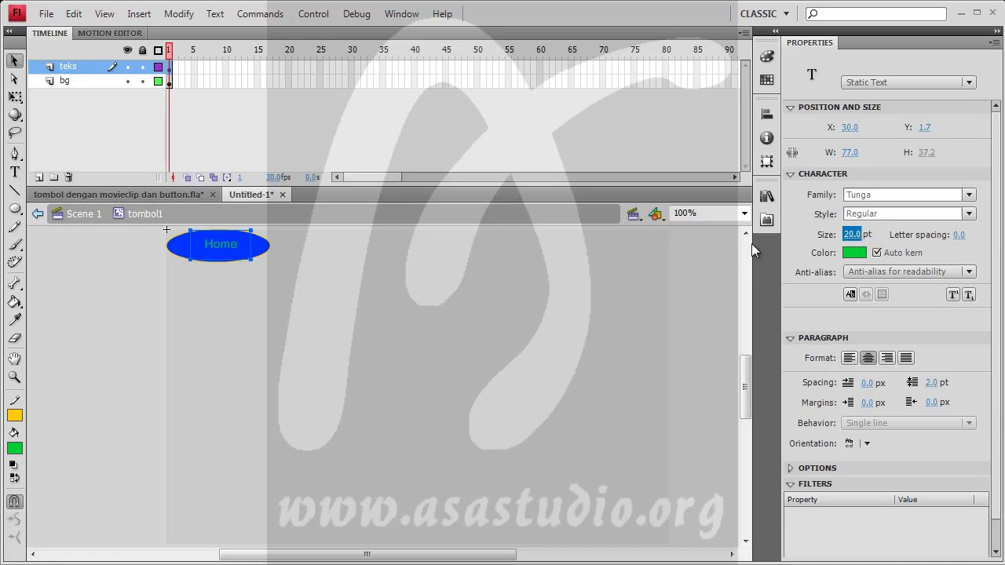
pyautogui.click(969, 214)
pyautogui.click(866, 250)
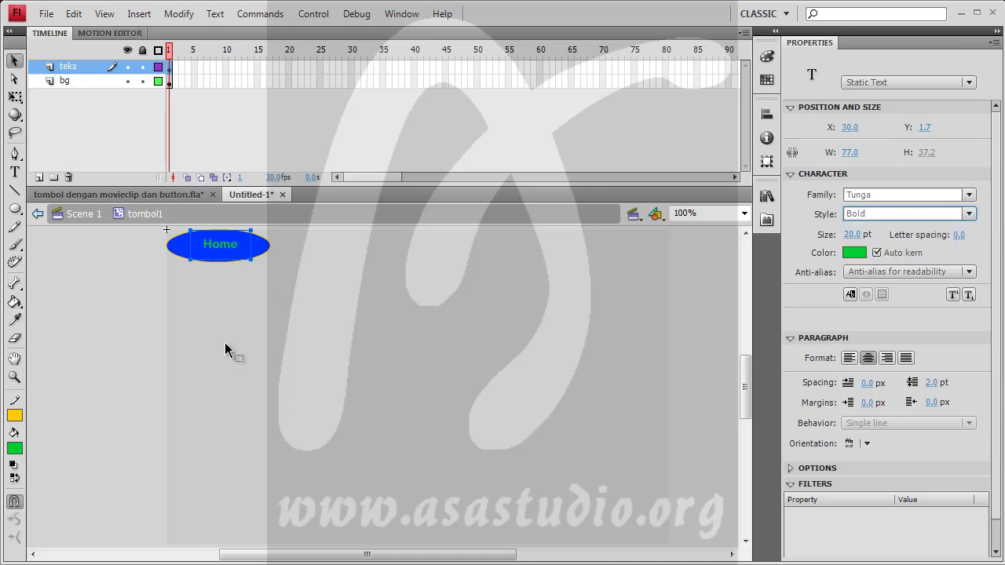
# Step: Move the Home text down to Y 2.7 and resize its box to about 95 px wide at X 18
pyautogui.press('Down')
pyautogui.moveTo(252, 248); pyautogui.dragTo(256, 248)
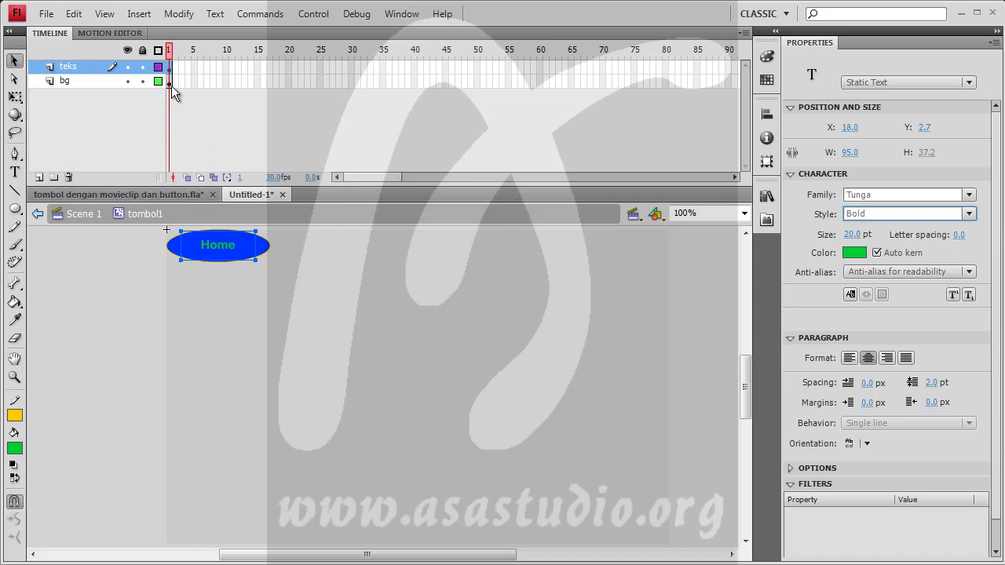
# Step: Insert keyframes at frame 10 on both the teks and bg layers
pyautogui.moveTo(171, 85); pyautogui.dragTo(170, 56)
pyautogui.click(226, 80)
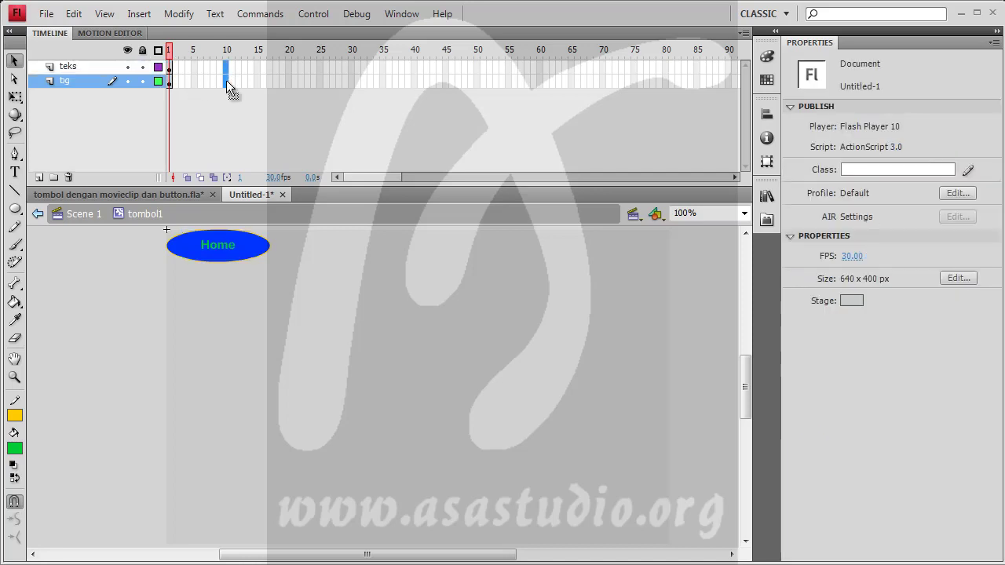
pyautogui.click(139, 15)
pyautogui.moveTo(159, 116)
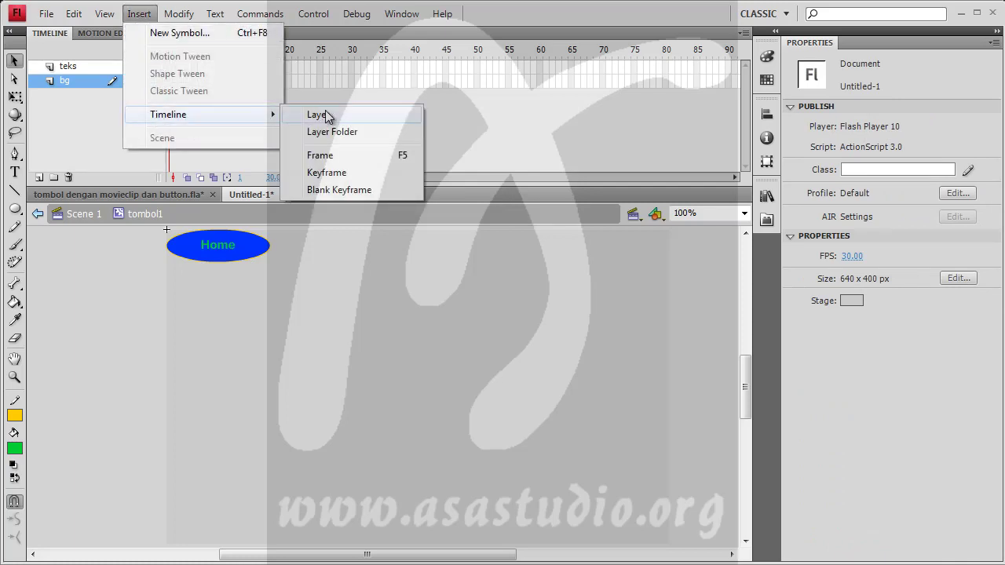
pyautogui.click(339, 173)
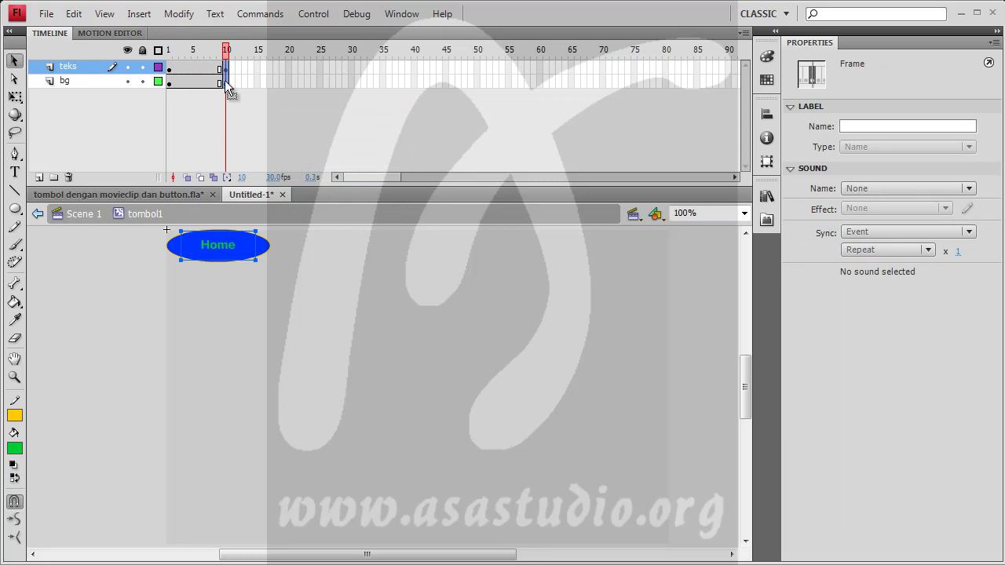
# Step: Change the oval's fill at frame 10 of the bg layer to a lighter blue
pyautogui.click(266, 251)
pyautogui.click(298, 281)
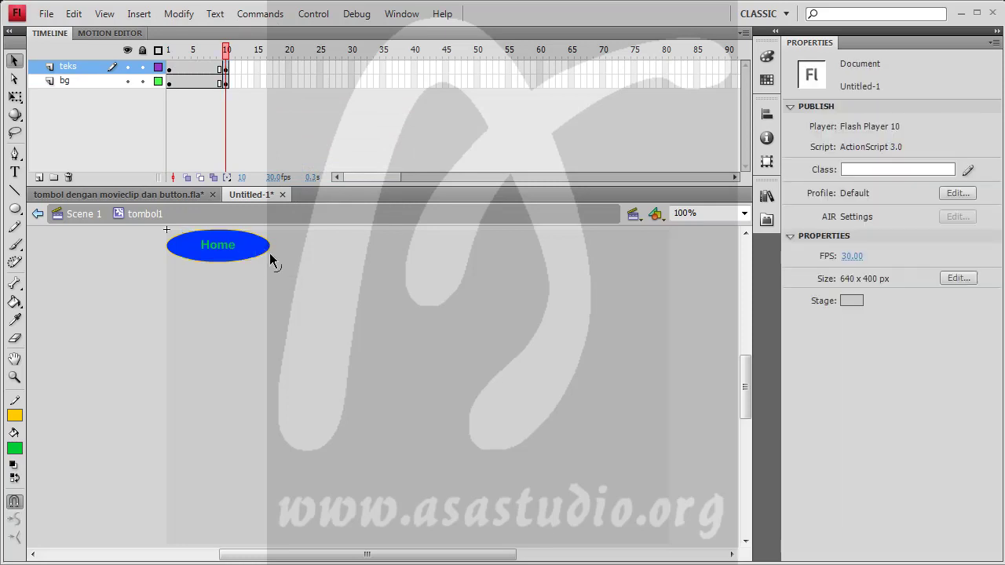
pyautogui.click(262, 245)
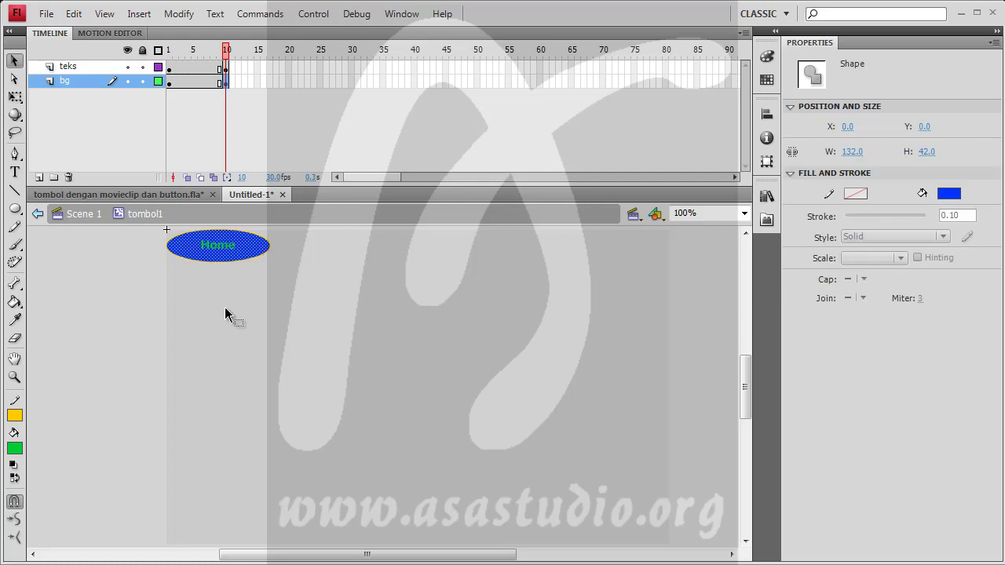
pyautogui.click(948, 192)
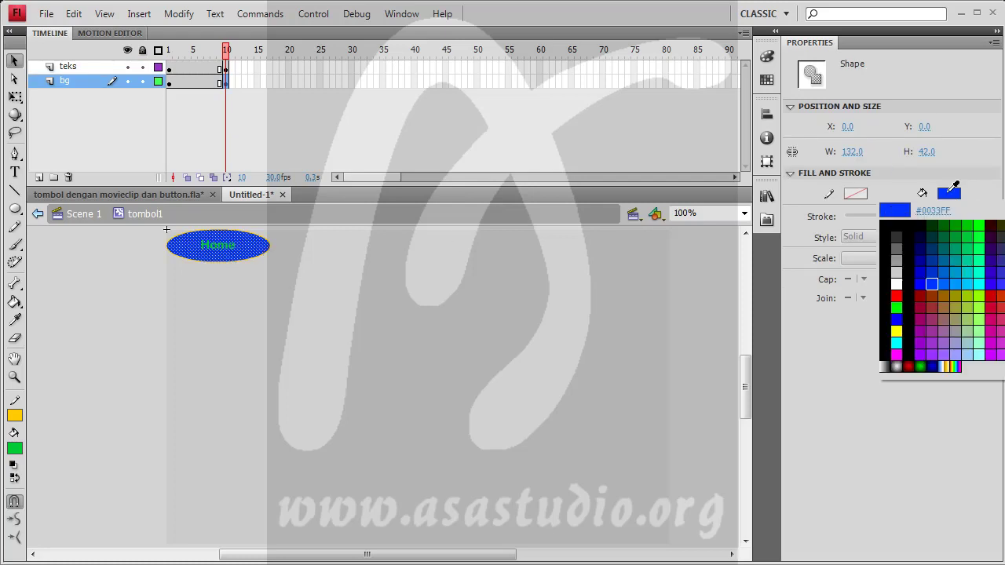
pyautogui.click(963, 279)
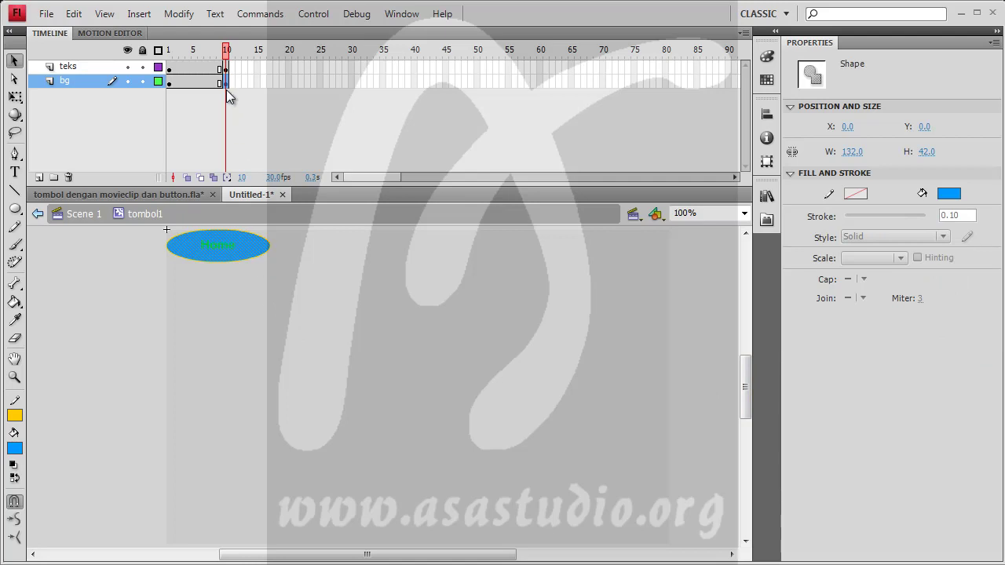
# Step: Change the Home text's colour at frame 10 of the teks layer to dark red
pyautogui.click(215, 246)
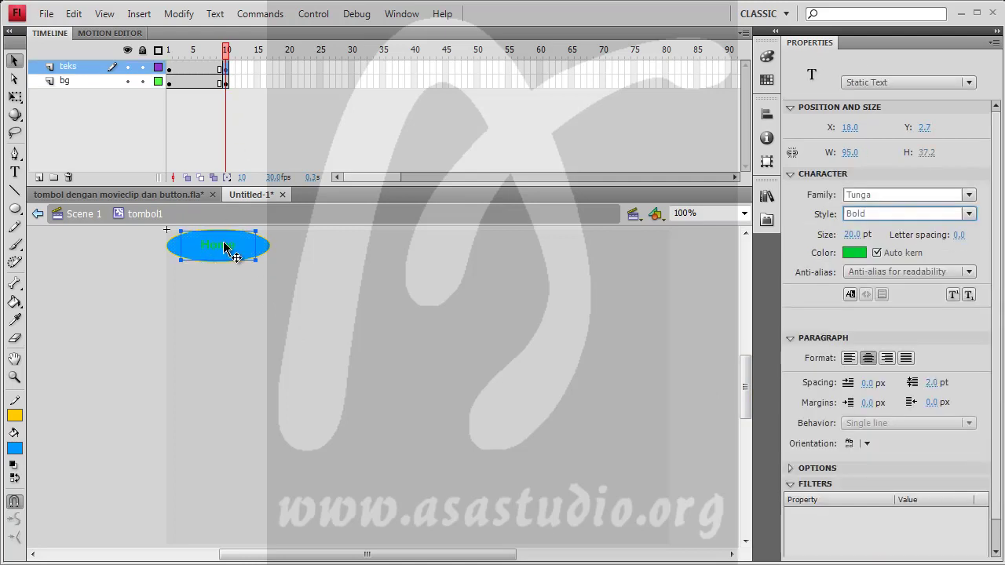
pyautogui.click(850, 252)
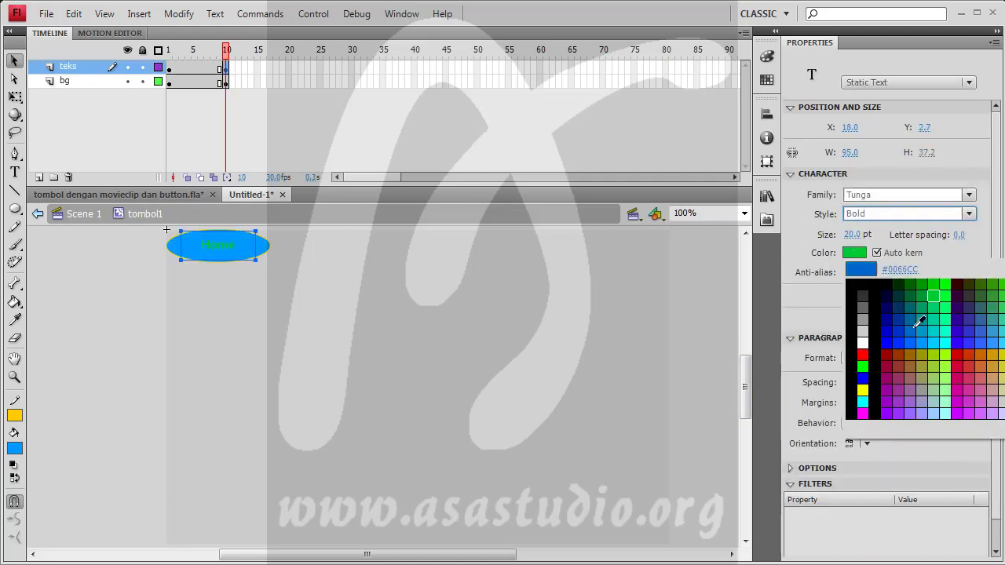
pyautogui.click(962, 350)
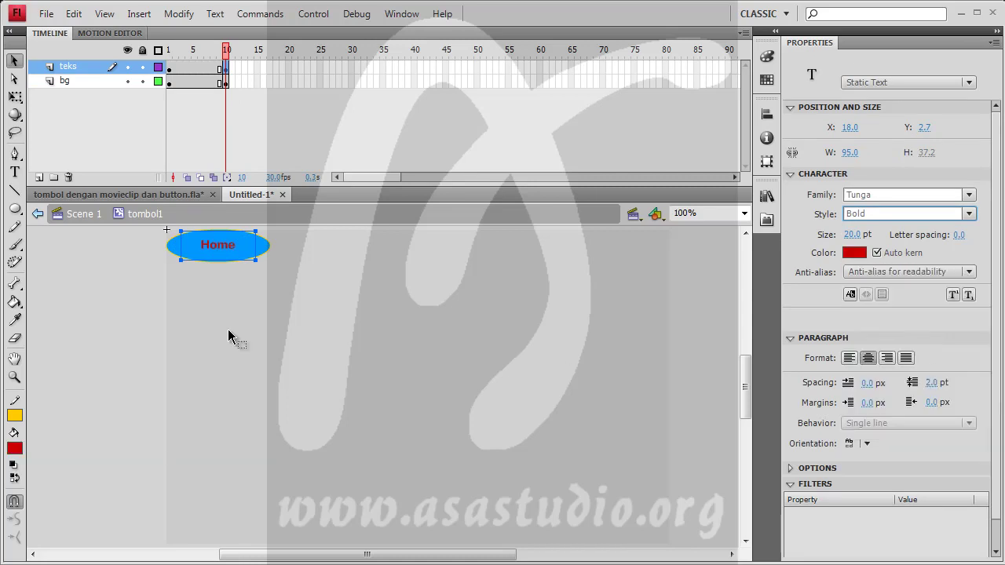
# Step: Create classic tweens between frames 1 and 10 on both the teks and bg layers
pyautogui.click(196, 68)
pyautogui.moveTo(196, 70); pyautogui.dragTo(198, 90)
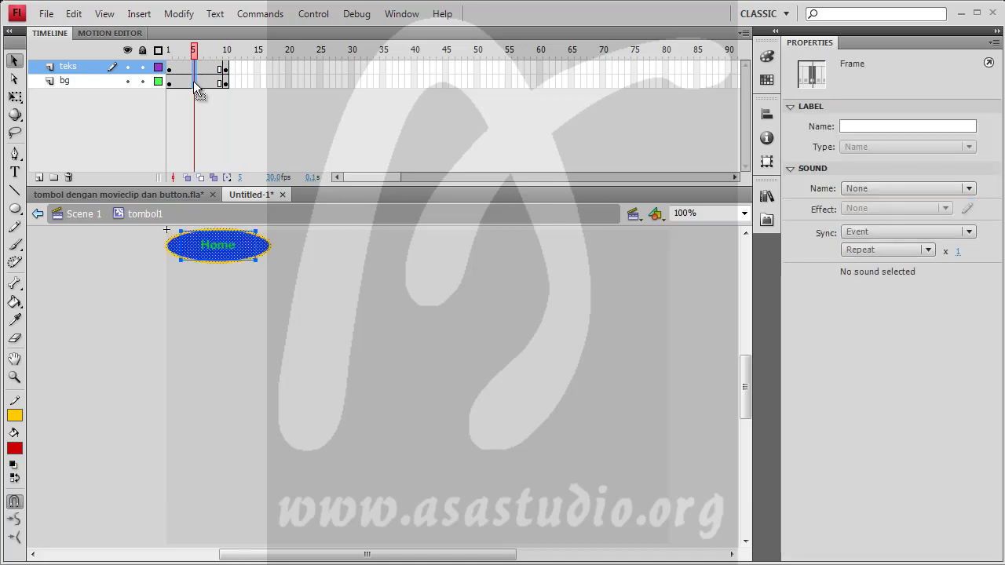
pyautogui.rightClick(195, 83)
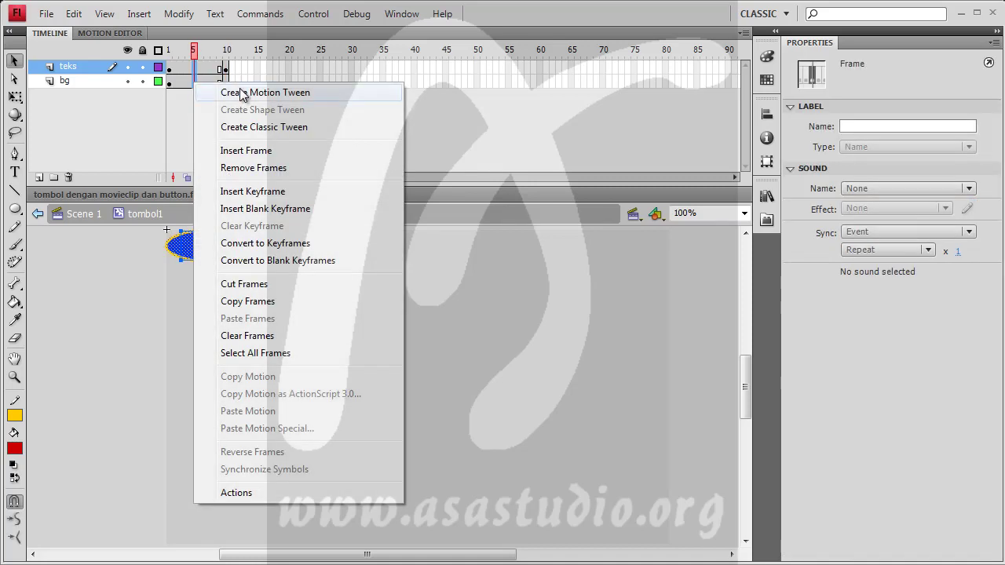
pyautogui.click(253, 131)
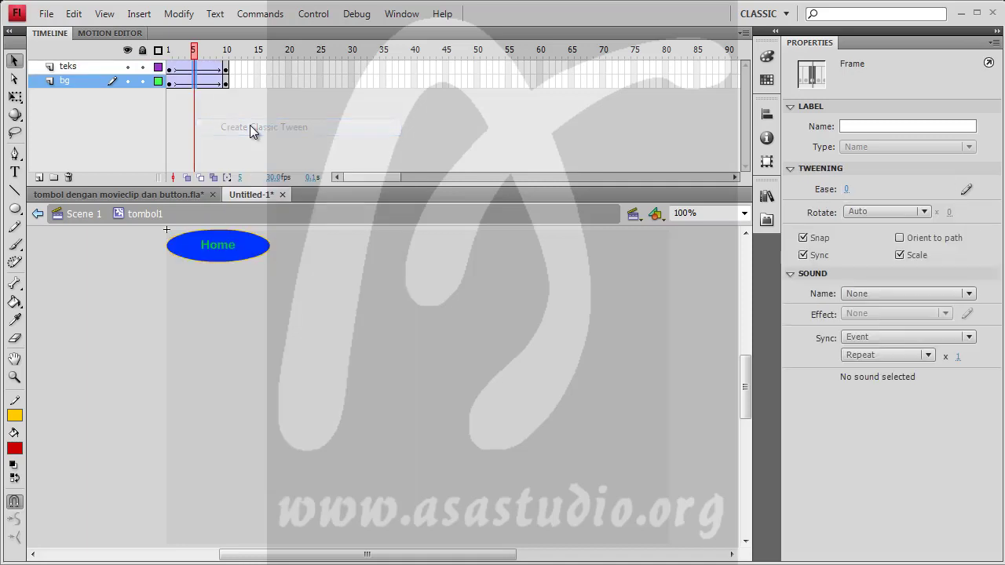
# Step: Apply a classic tween to the frame 10 keyframes of both the teks and bg layers
pyautogui.moveTo(194, 51); pyautogui.dragTo(232, 61)
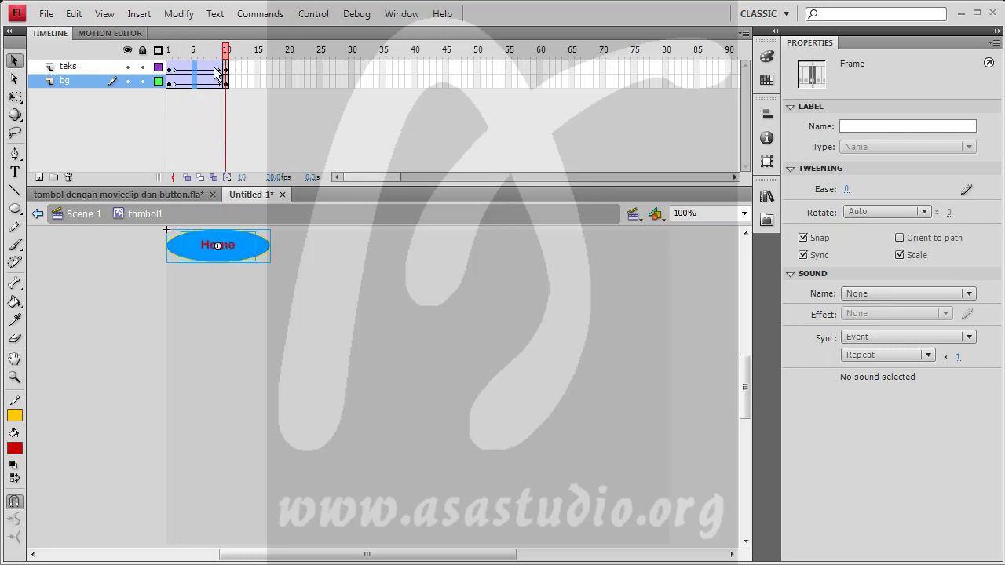
pyautogui.click(226, 83)
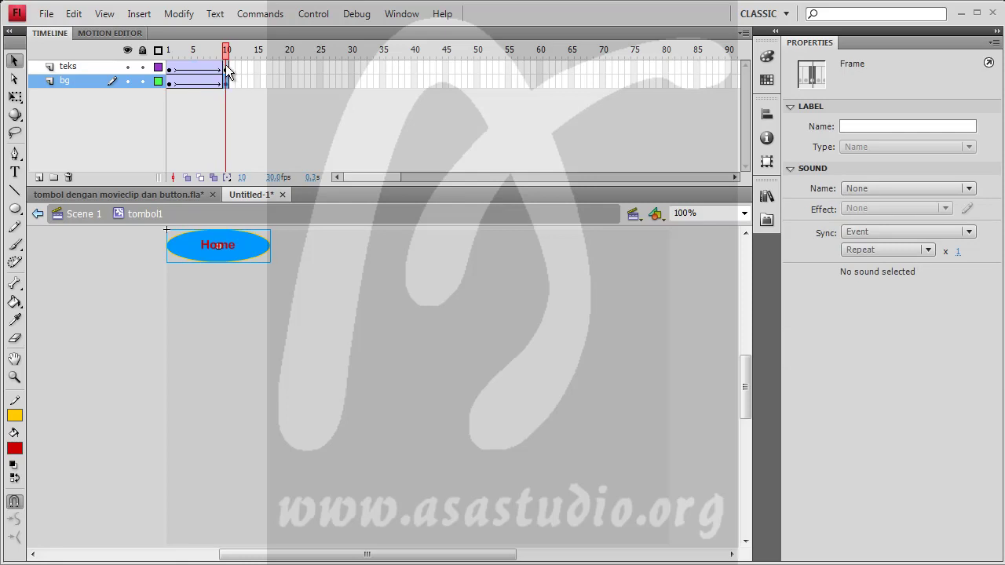
pyautogui.rightClick(226, 81)
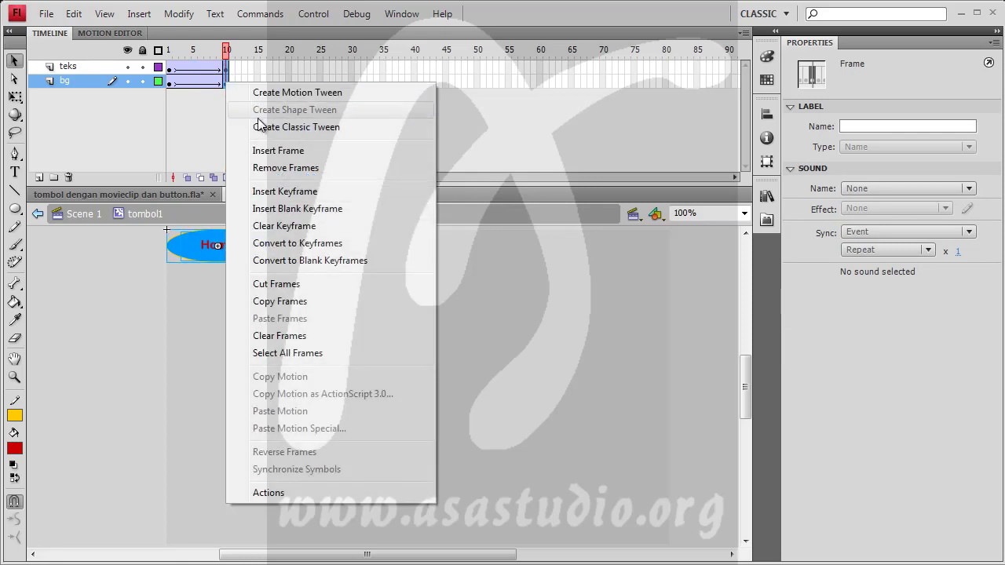
pyautogui.click(290, 126)
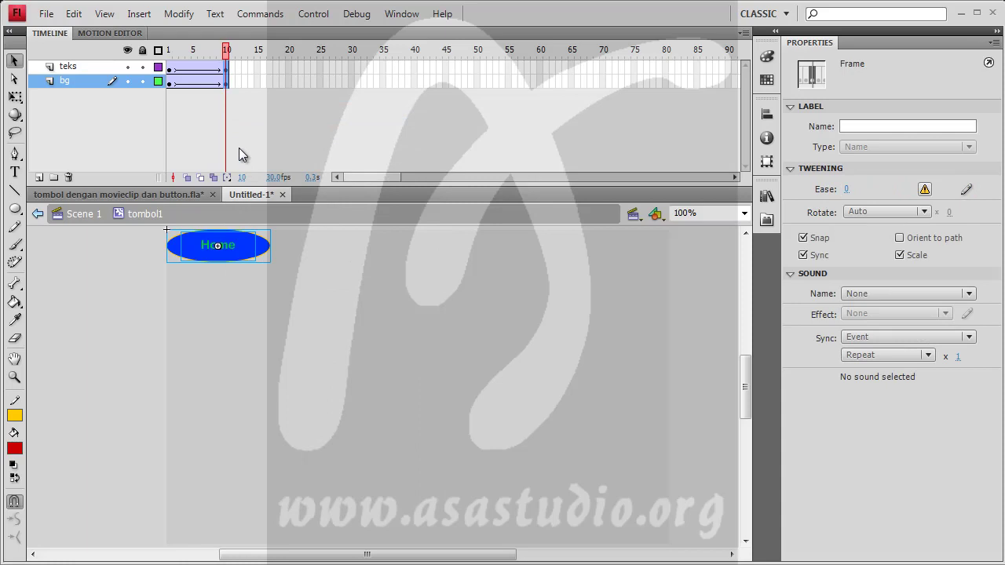
# Step: Apply a 100% Tint color effect with RGB 0, 153, 255 to the bg oval at frame 10
pyautogui.moveTo(226, 51)
pyautogui.mouseDown()
pyautogui.moveTo(168, 51)
pyautogui.moveTo(227, 51)
pyautogui.mouseUp()
pyautogui.click(236, 101)
pyautogui.click(225, 82)
pyautogui.click(268, 250)
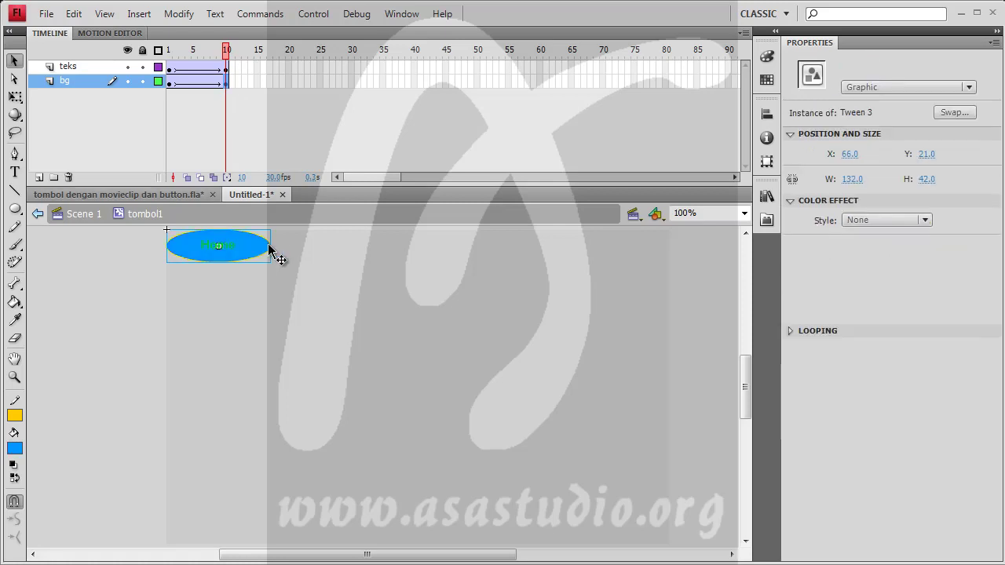
pyautogui.click(225, 83)
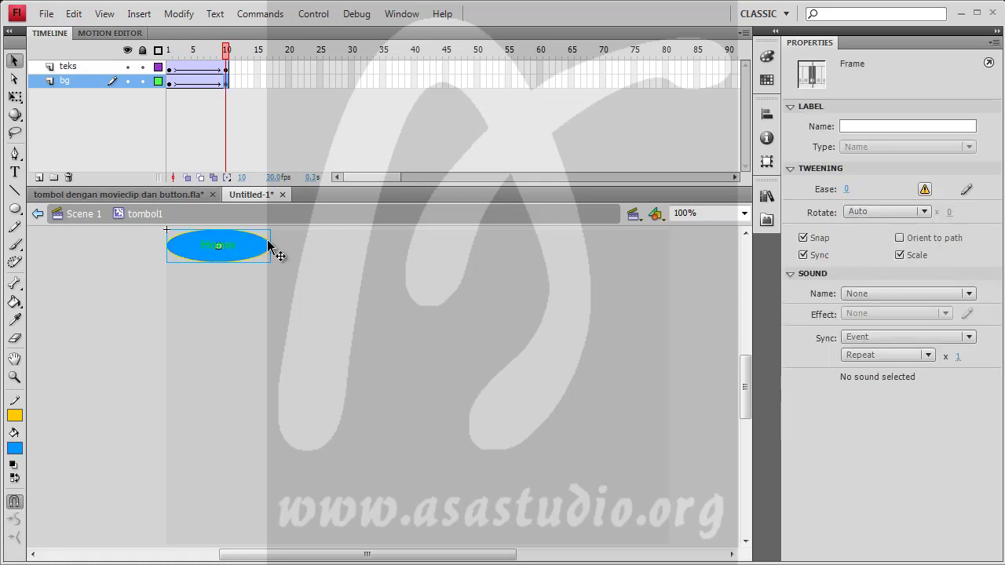
pyautogui.click(269, 251)
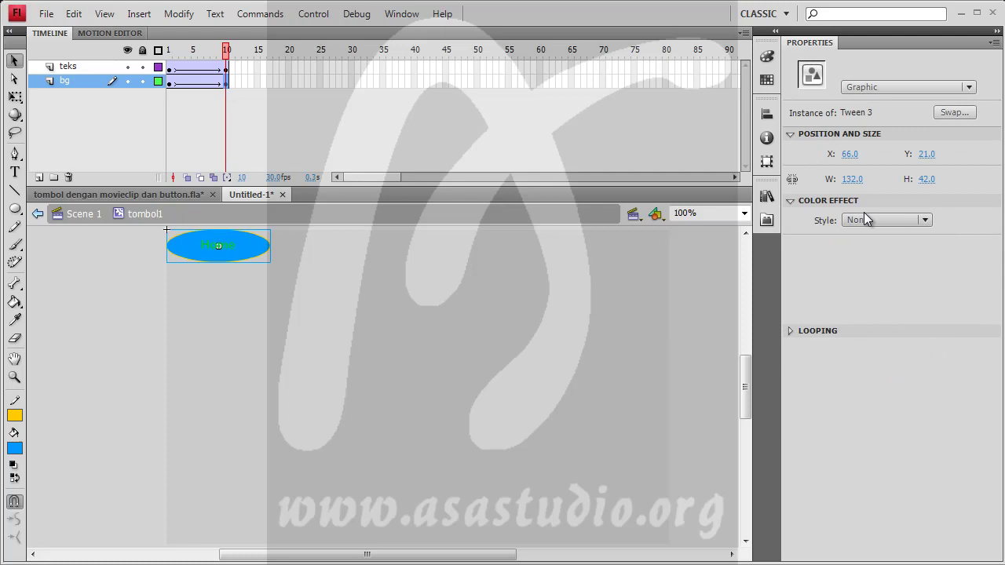
pyautogui.click(923, 220)
pyautogui.click(918, 269)
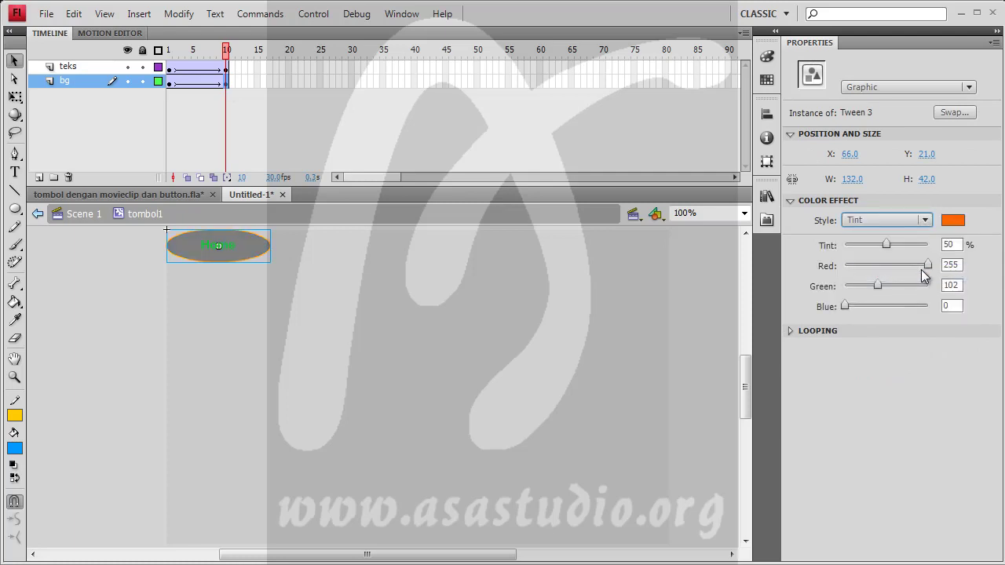
pyautogui.moveTo(888, 243); pyautogui.dragTo(937, 242)
pyautogui.click(956, 226)
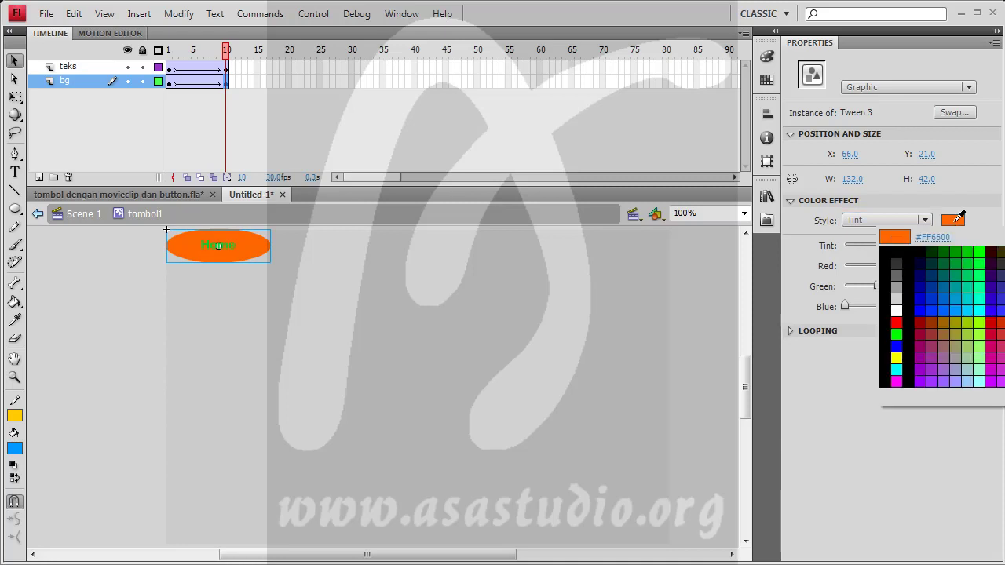
pyautogui.click(966, 303)
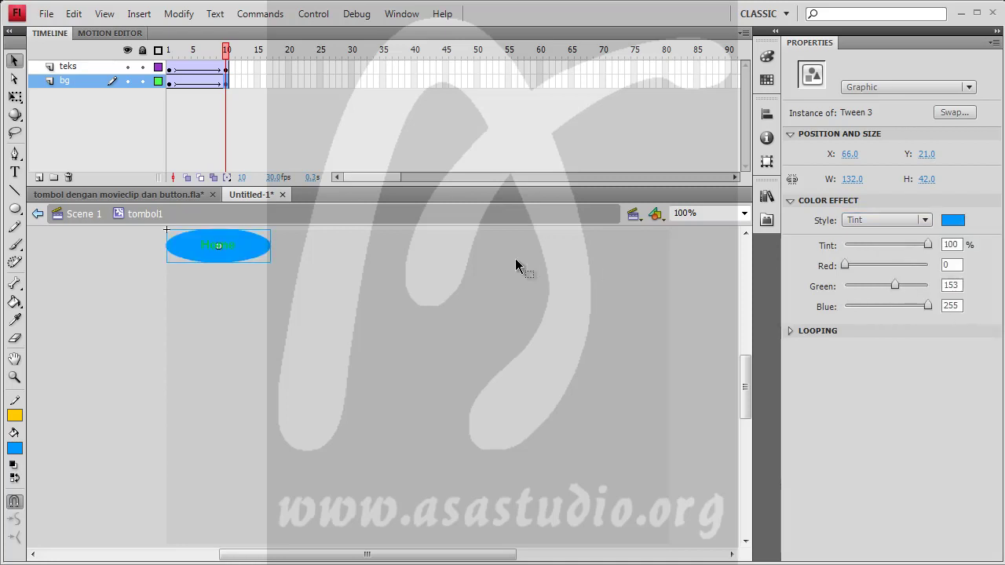
# Step: Apply a 100% Tint color effect with RGB 0, 51, 255 to the bg oval at frame 1
pyautogui.moveTo(226, 55); pyautogui.dragTo(159, 66)
pyautogui.click(169, 83)
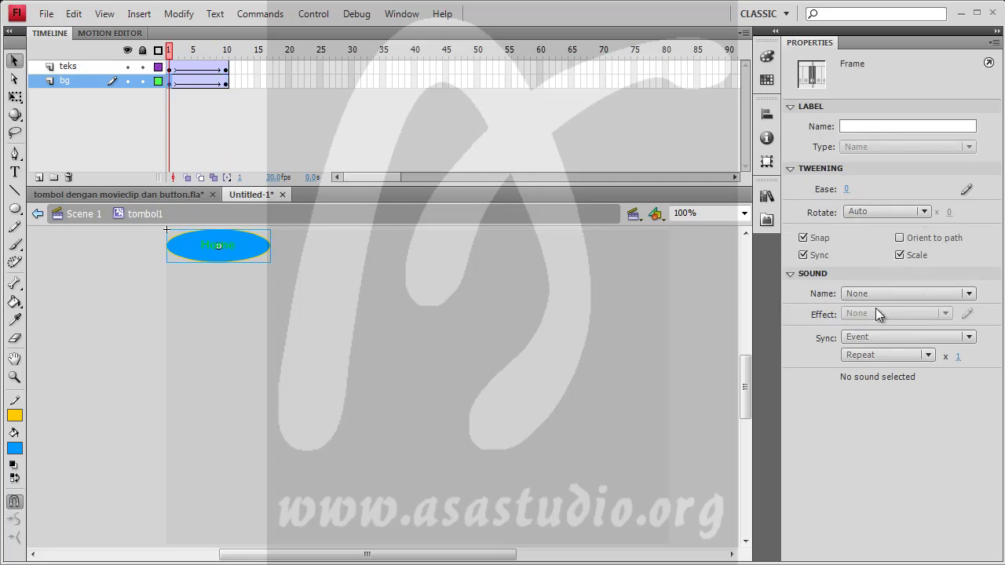
pyautogui.click(267, 249)
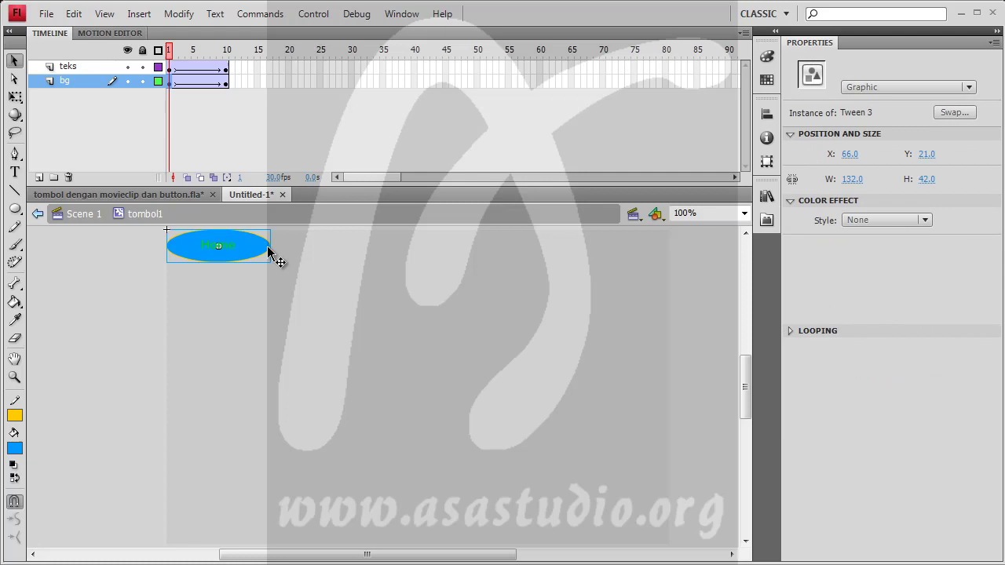
pyautogui.click(893, 223)
pyautogui.click(893, 272)
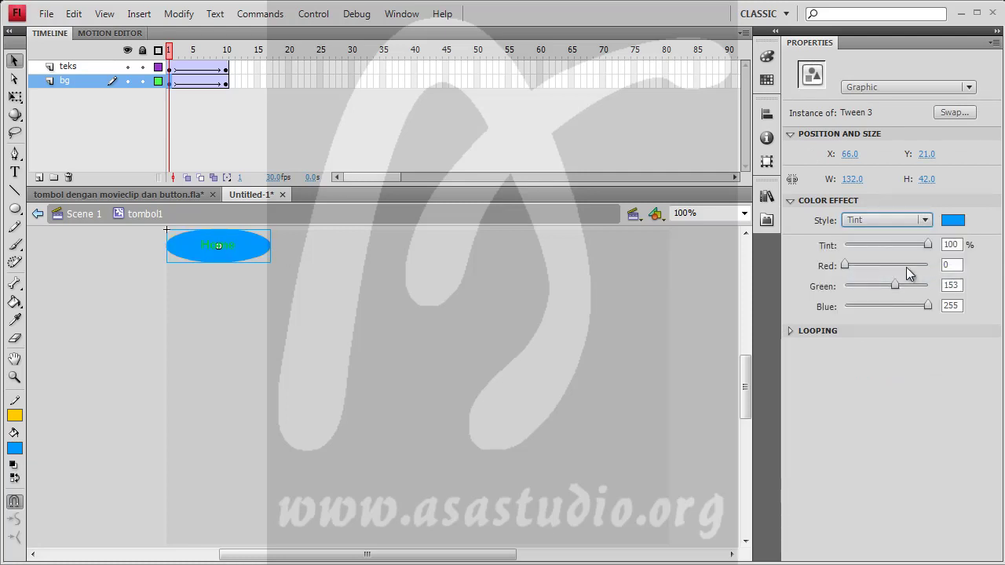
pyautogui.click(952, 220)
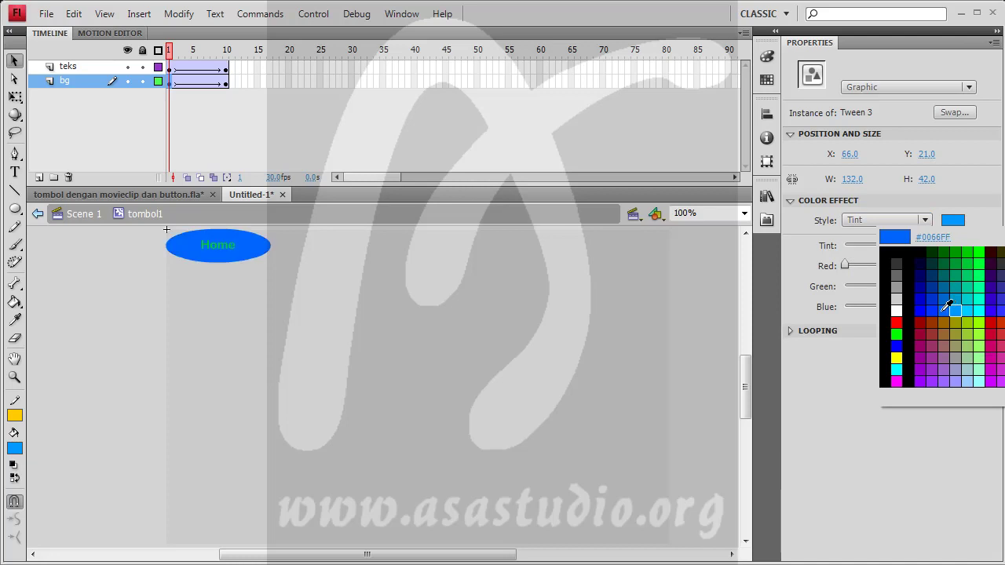
pyautogui.click(945, 309)
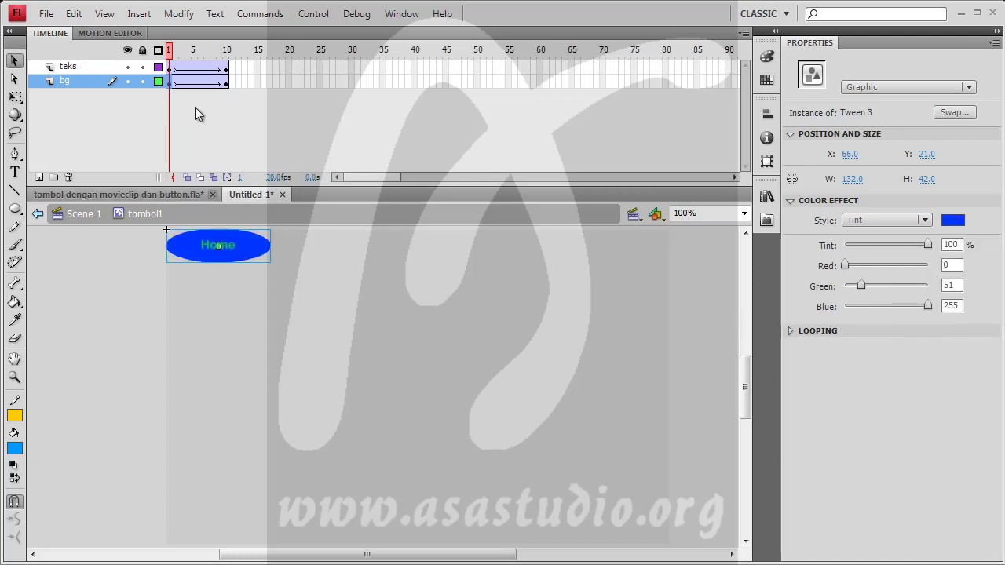
# Step: Apply a green Tint color effect to the Home text instance at frame 1 of the teks layer
pyautogui.moveTo(172, 49)
pyautogui.mouseDown()
pyautogui.moveTo(232, 50)
pyautogui.moveTo(168, 50)
pyautogui.mouseUp()
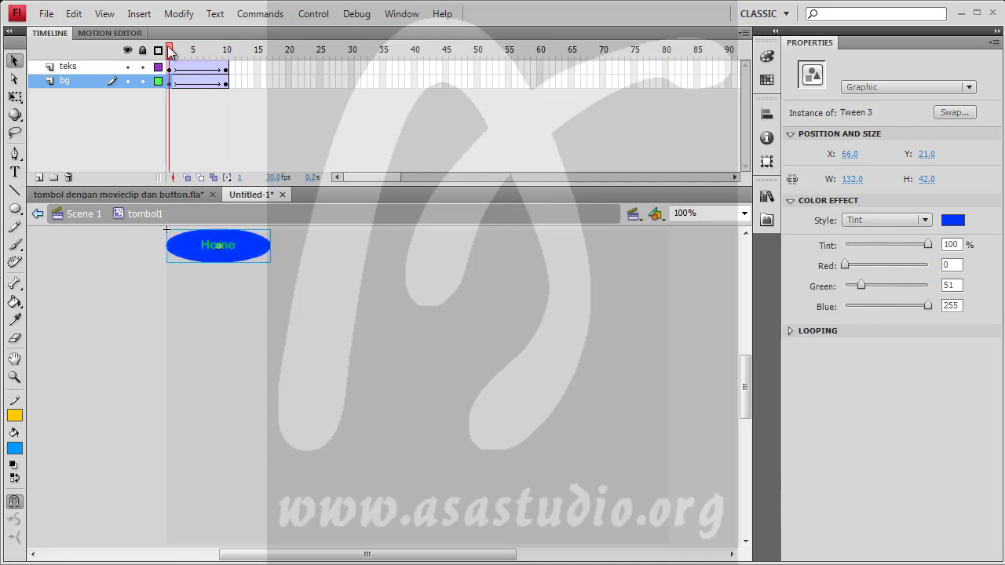
pyautogui.click(168, 77)
pyautogui.click(169, 68)
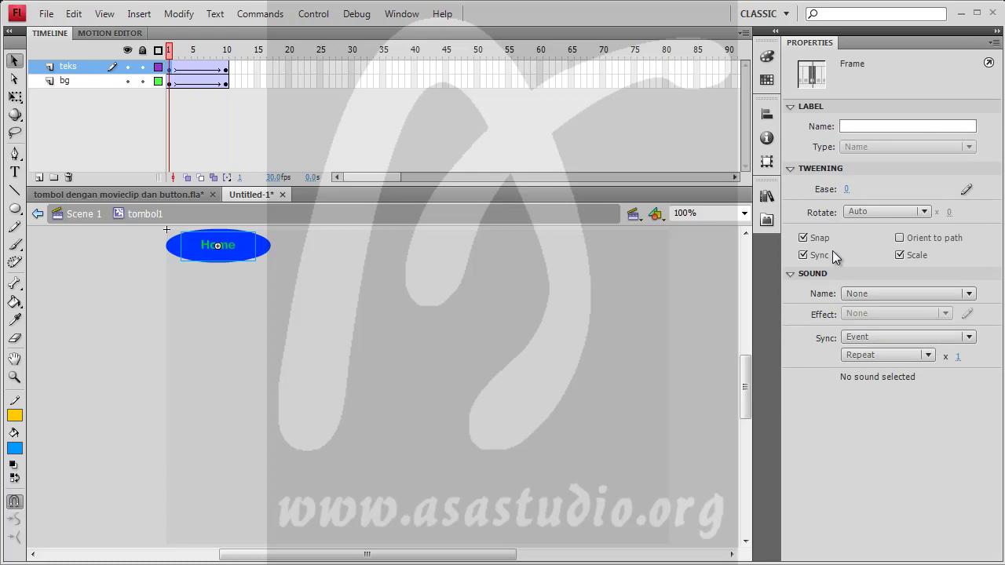
pyautogui.click(227, 249)
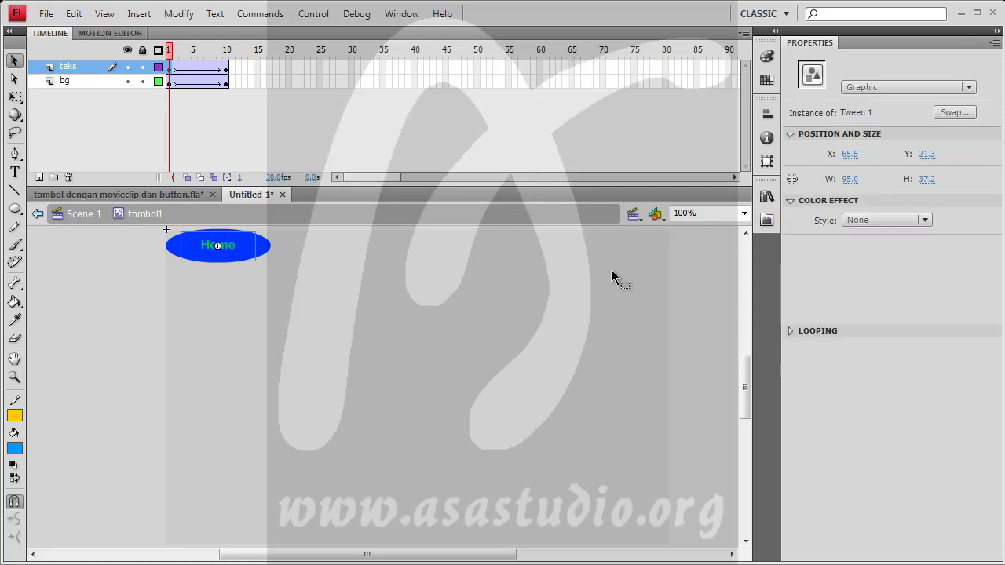
pyautogui.click(889, 220)
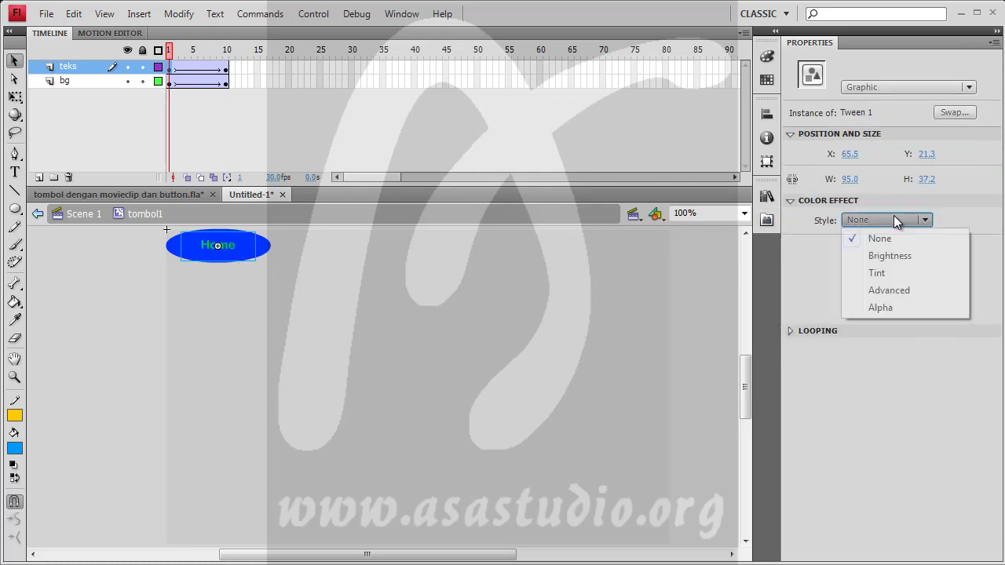
pyautogui.click(893, 271)
pyautogui.click(953, 219)
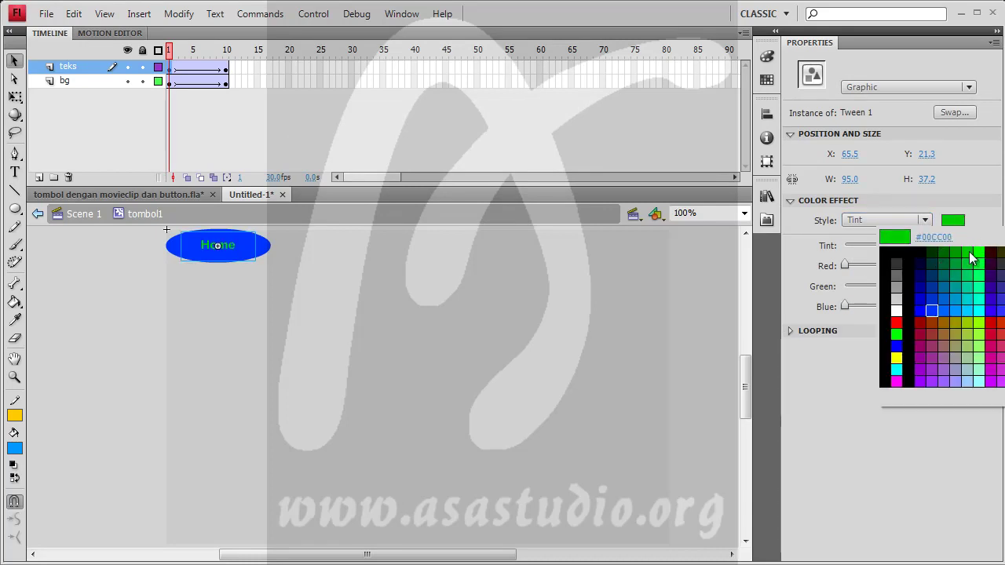
pyautogui.click(975, 248)
# Step: Apply a 100% Tint color effect with RGB 204, 0, 0 to the Home text instance at frame 10 of the teks layer
pyautogui.click(228, 68)
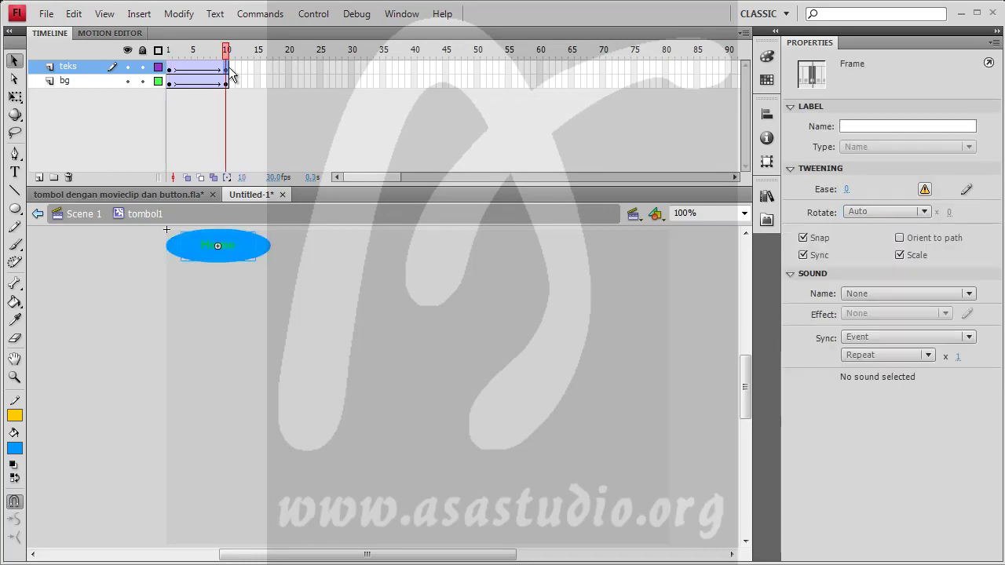
pyautogui.click(217, 247)
pyautogui.click(870, 221)
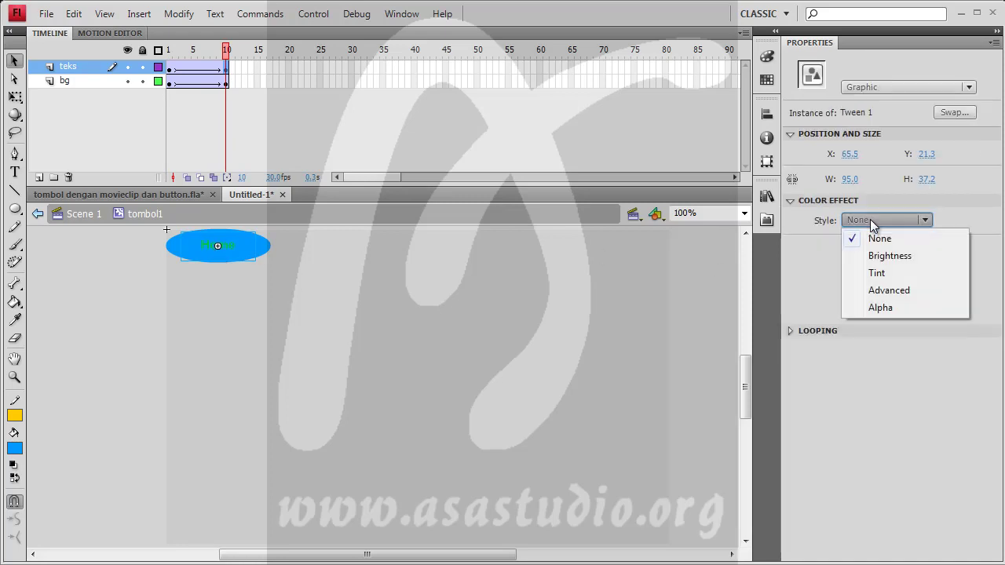
pyautogui.click(877, 274)
pyautogui.click(952, 220)
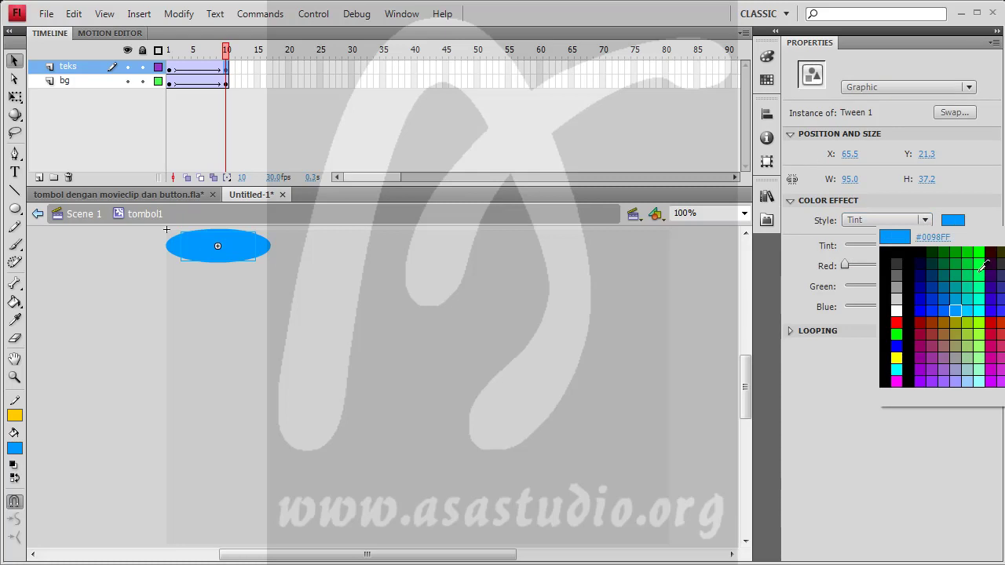
pyautogui.click(994, 316)
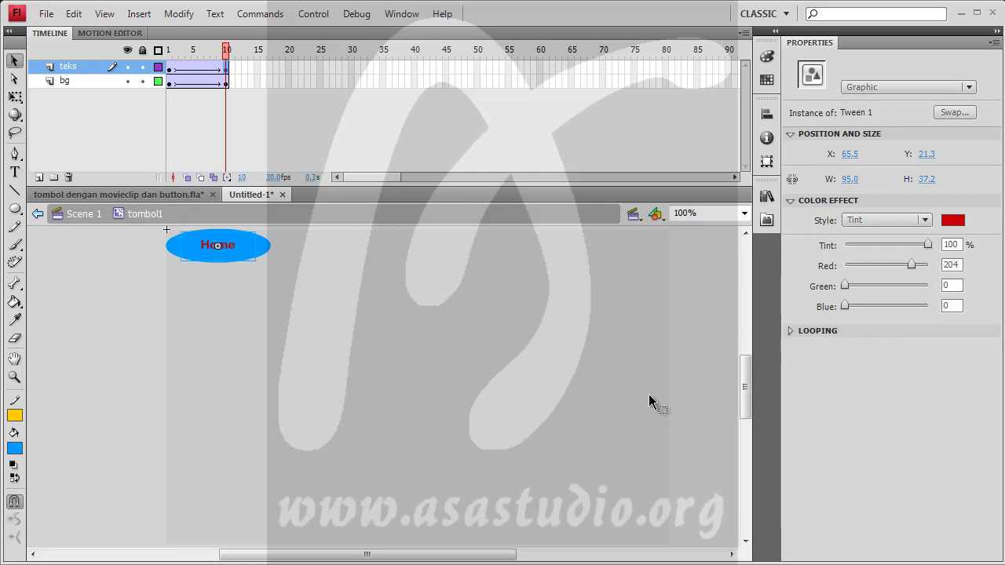
pyautogui.click(219, 57)
pyautogui.moveTo(221, 57)
pyautogui.mouseDown()
pyautogui.moveTo(166, 55)
pyautogui.moveTo(236, 54)
pyautogui.moveTo(173, 55)
pyautogui.moveTo(227, 55)
pyautogui.mouseUp()
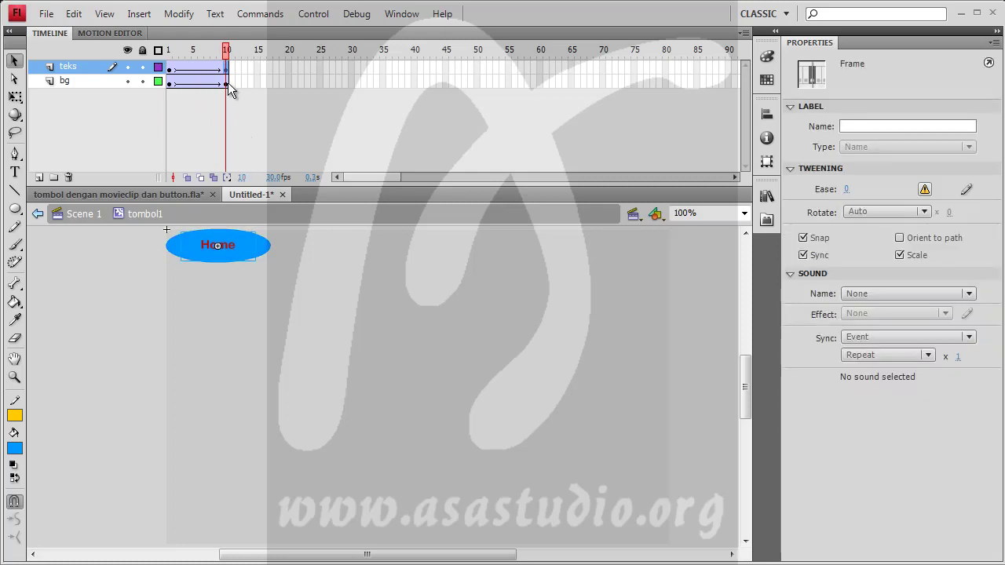
# Step: Copy the frame 1 keyframes of the teks and bg layers to frame 15 and preview the colour animation on the timeline
pyautogui.click(169, 67)
pyautogui.click(170, 84)
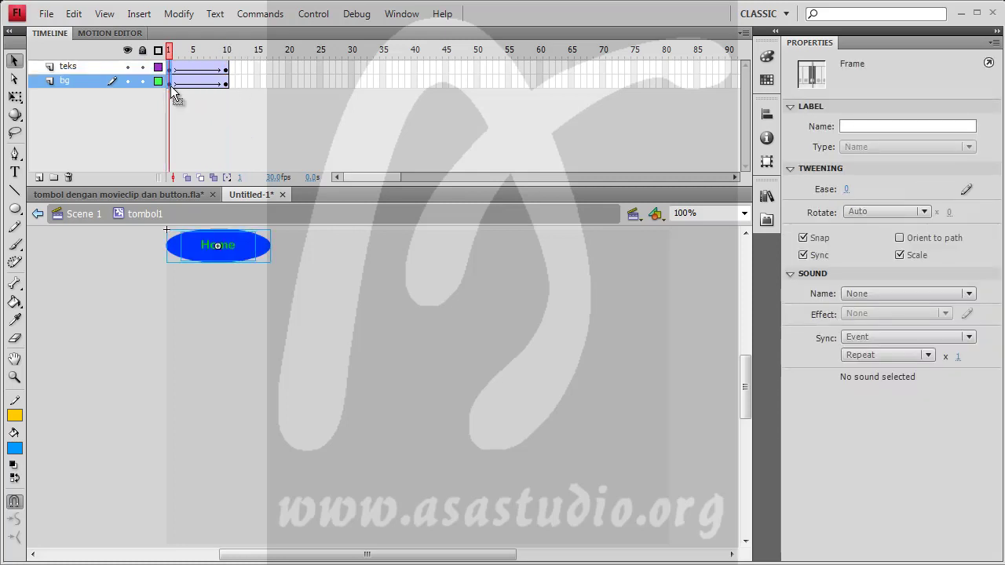
pyautogui.rightClick(169, 83)
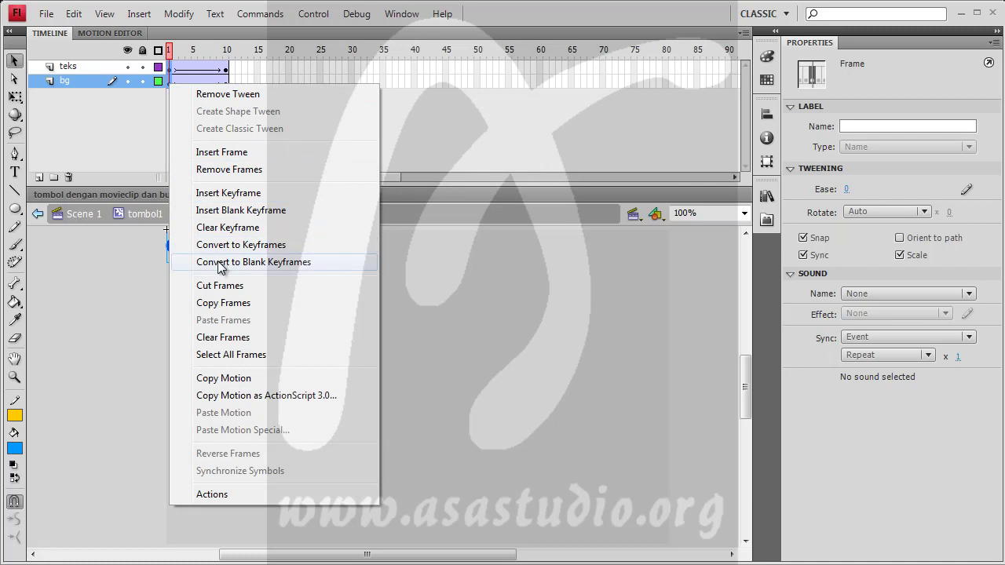
pyautogui.click(224, 303)
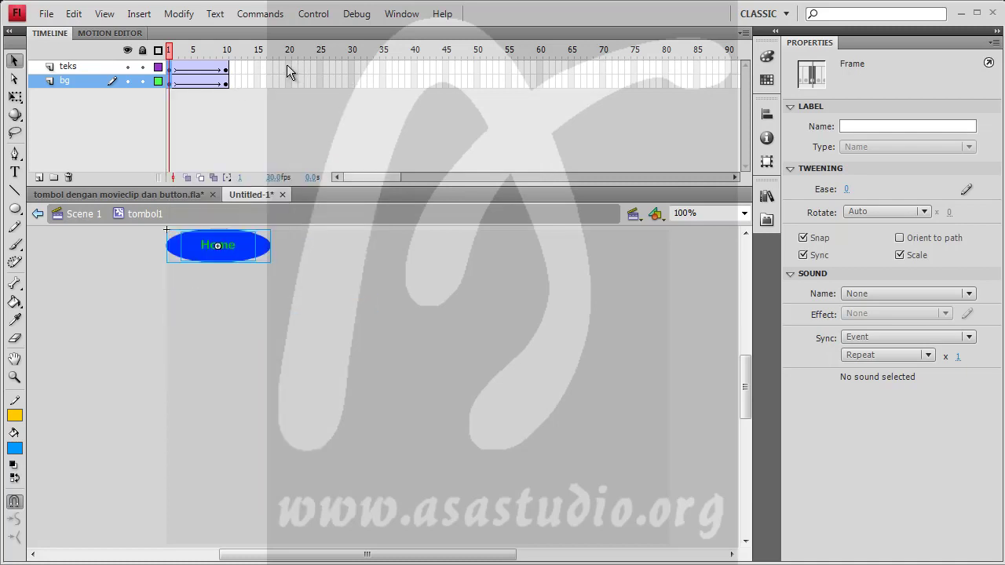
pyautogui.click(257, 82)
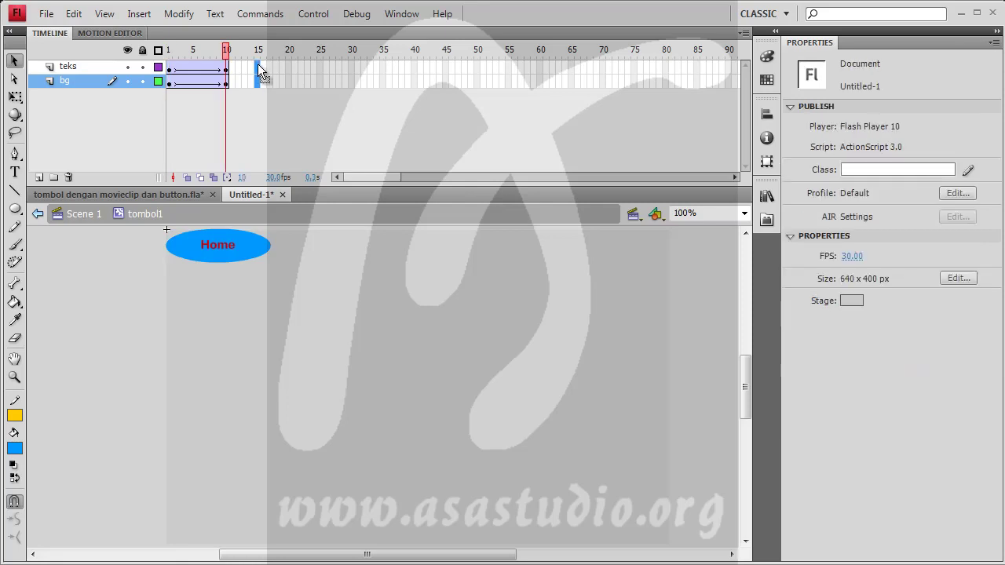
pyautogui.rightClick(258, 66)
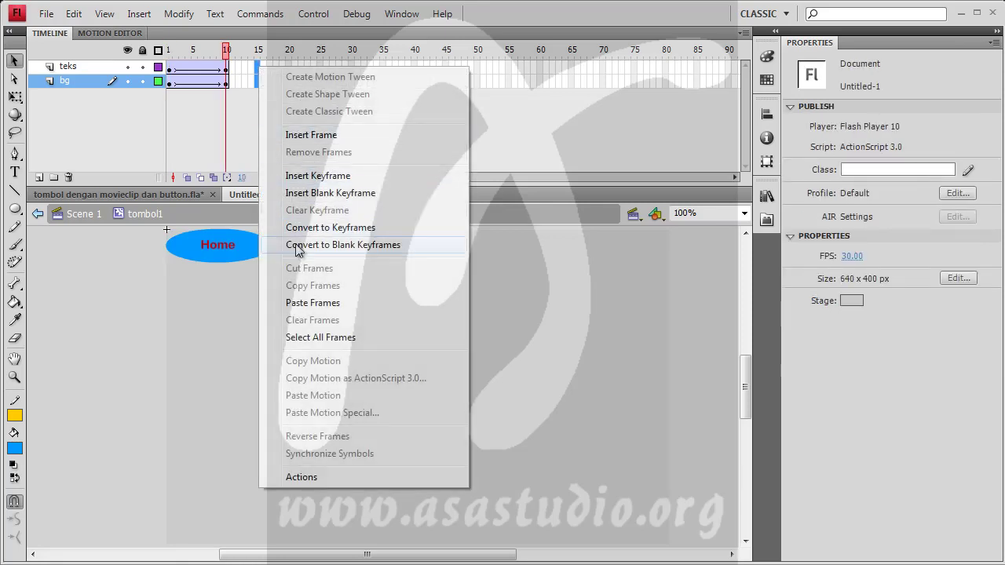
pyautogui.click(302, 303)
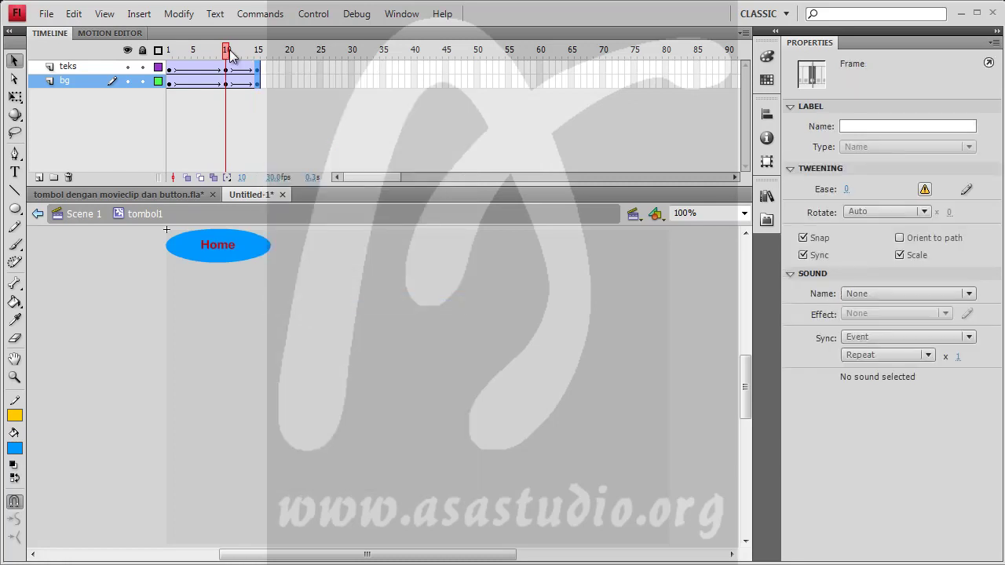
pyautogui.moveTo(229, 57); pyautogui.dragTo(270, 58)
pyautogui.press('Return')
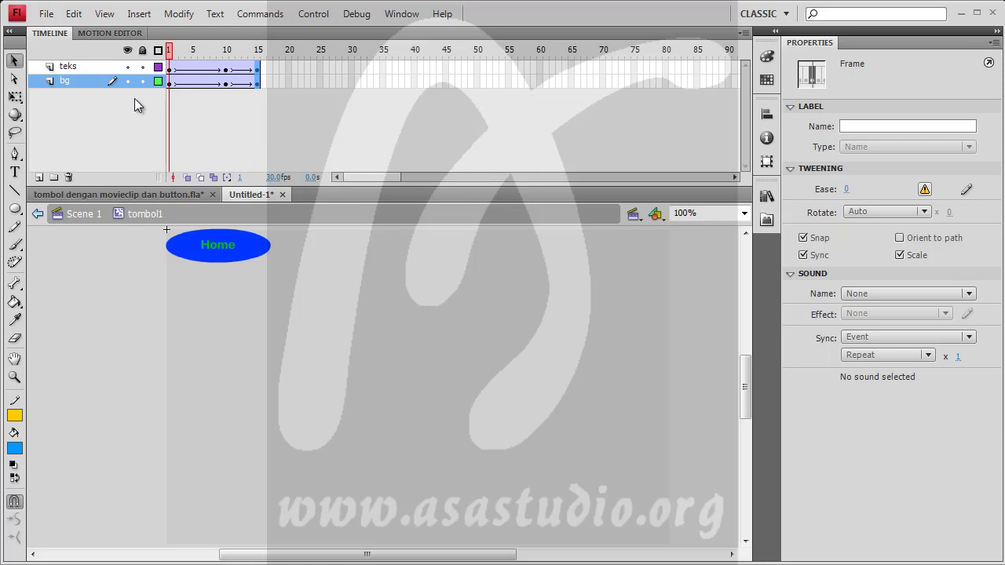
# Step: Add a new layer above the teks layer and name it as3
pyautogui.click(67, 67)
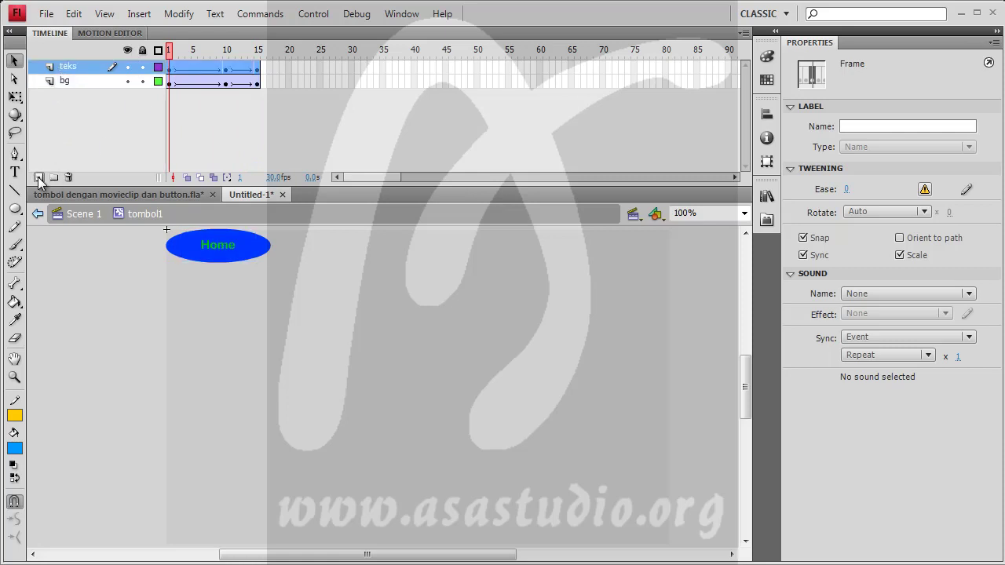
pyautogui.click(39, 177)
pyautogui.doubleClick(66, 69)
pyautogui.write('as3')
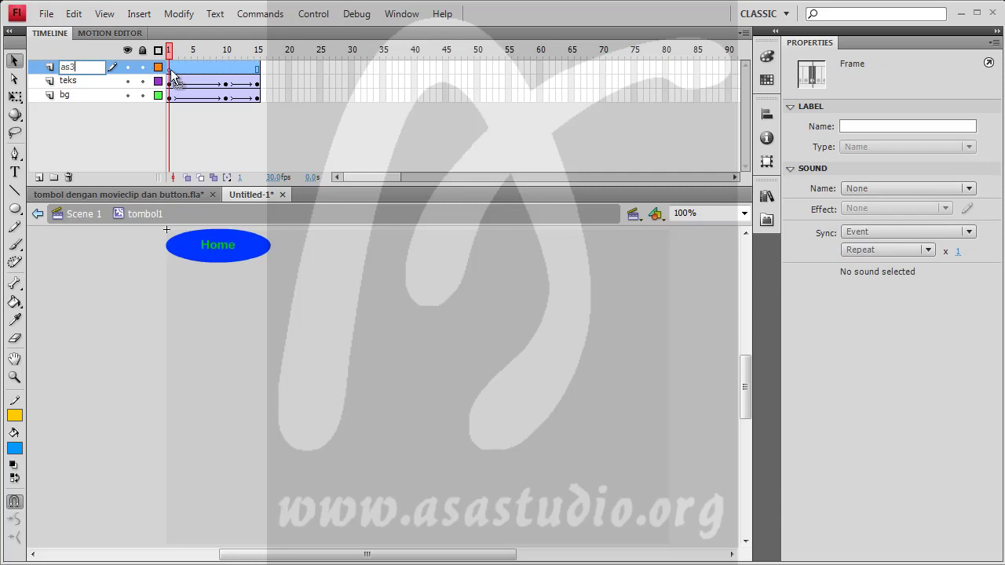
# Step: Add the script stop(); to frame 1 of the as3 layer and test the movie
pyautogui.click(171, 69)
pyautogui.click(401, 13)
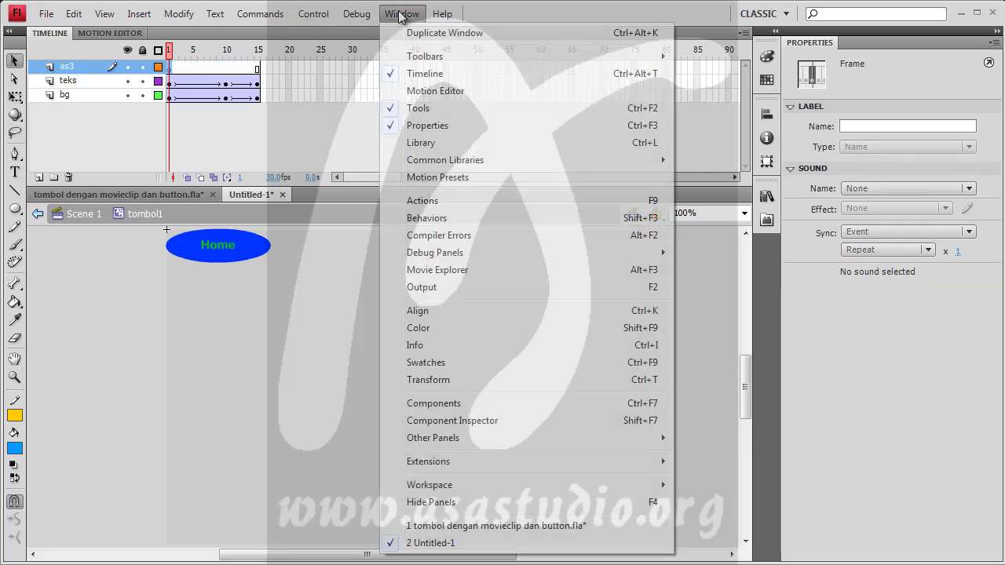
pyautogui.click(416, 200)
pyautogui.click(374, 187)
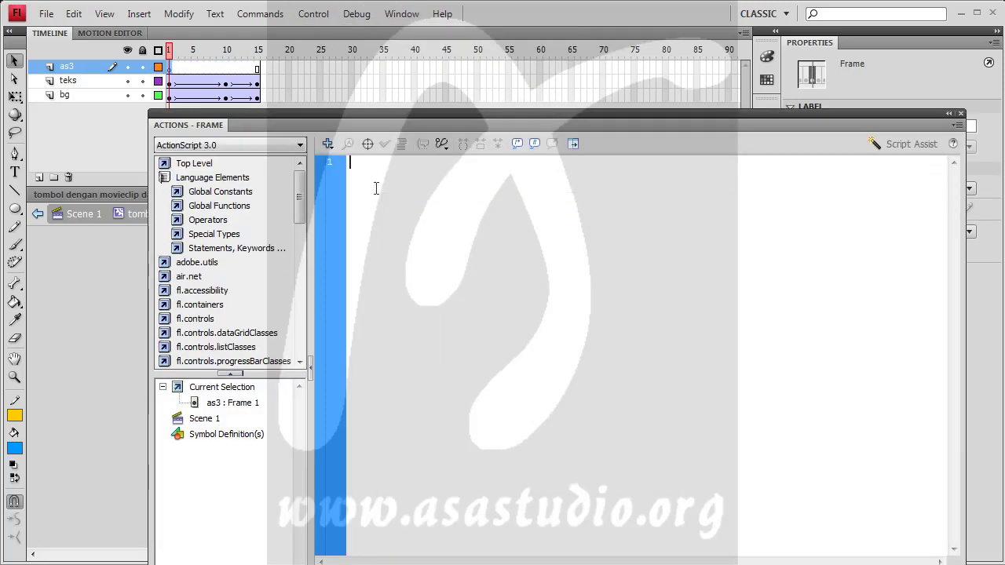
pyautogui.write('stop();')
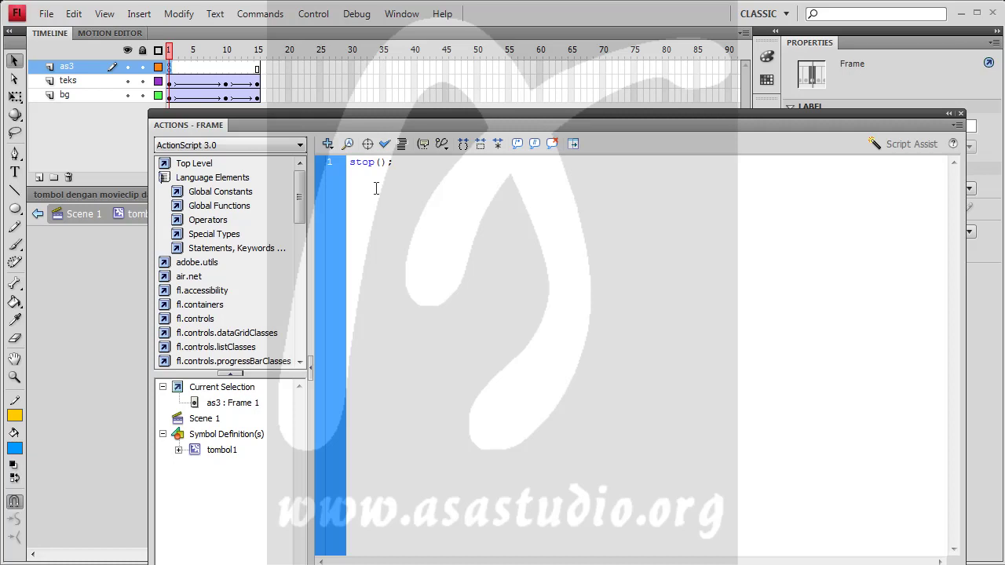
pyautogui.click(960, 113)
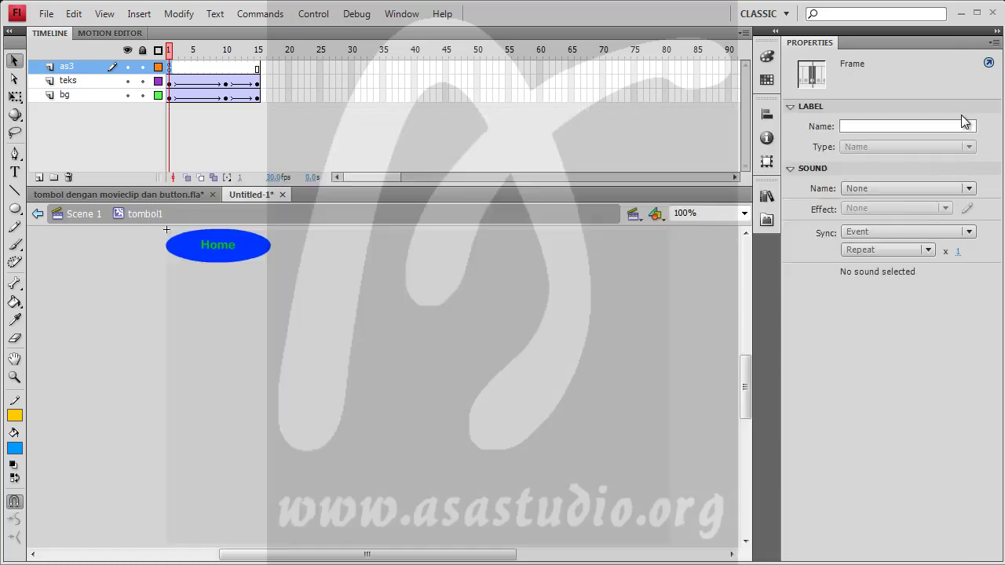
pyautogui.click(311, 15)
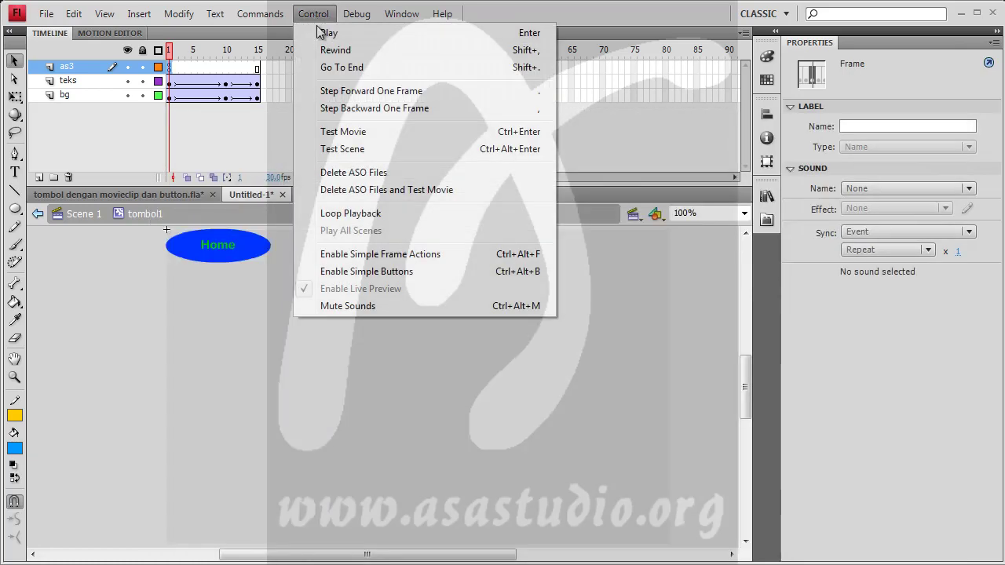
pyautogui.click(337, 131)
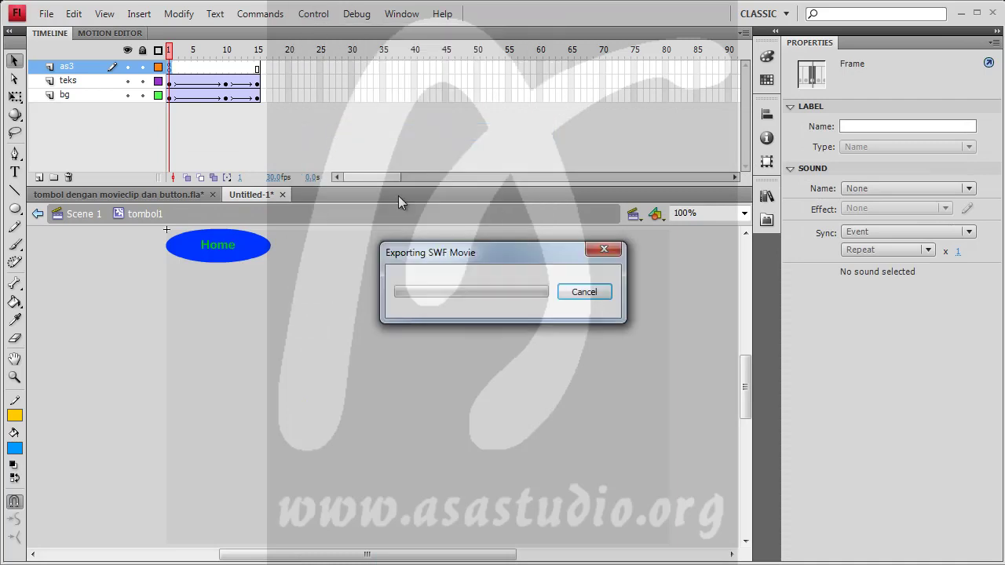